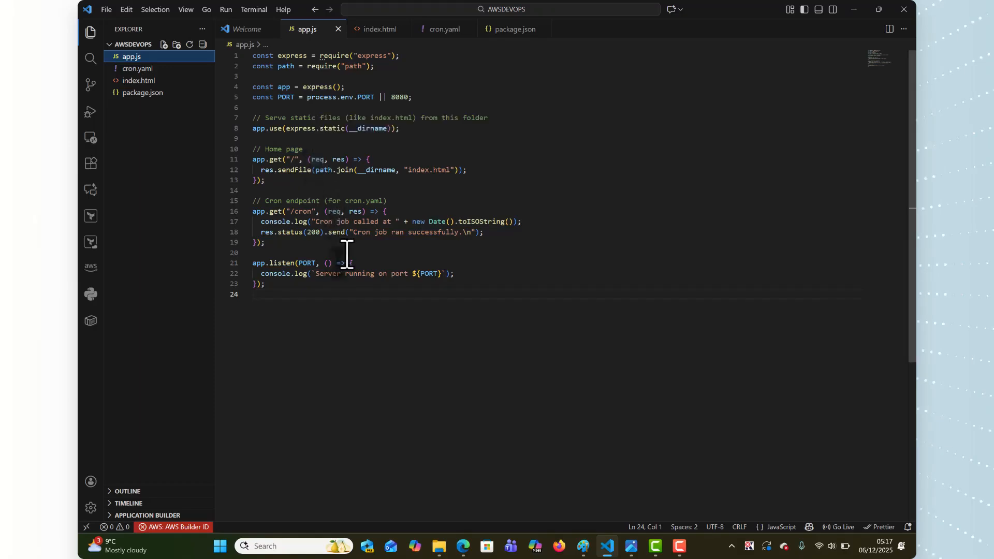
Step: Review the contents of cron.yaml, index.html and package.json in the AWSDEVOPS project
{"action": "left_click", "coordinate": [146, 69]}
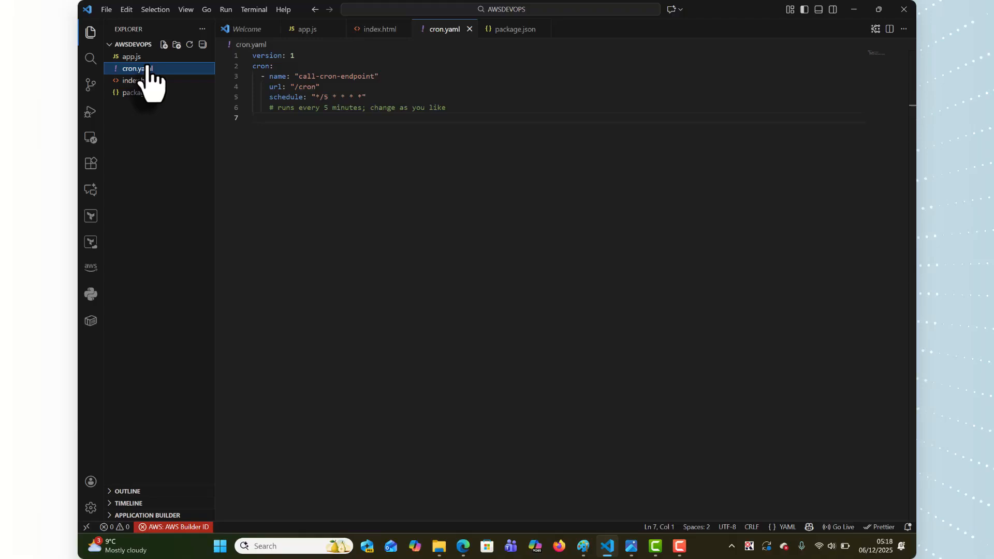
{"action": "left_click", "coordinate": [139, 81]}
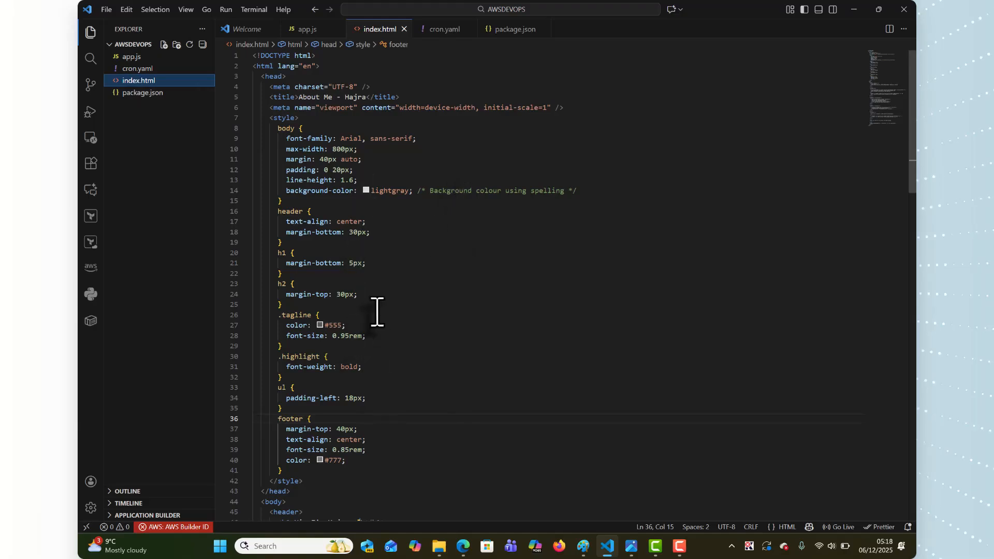
{"action": "left_click", "coordinate": [143, 92]}
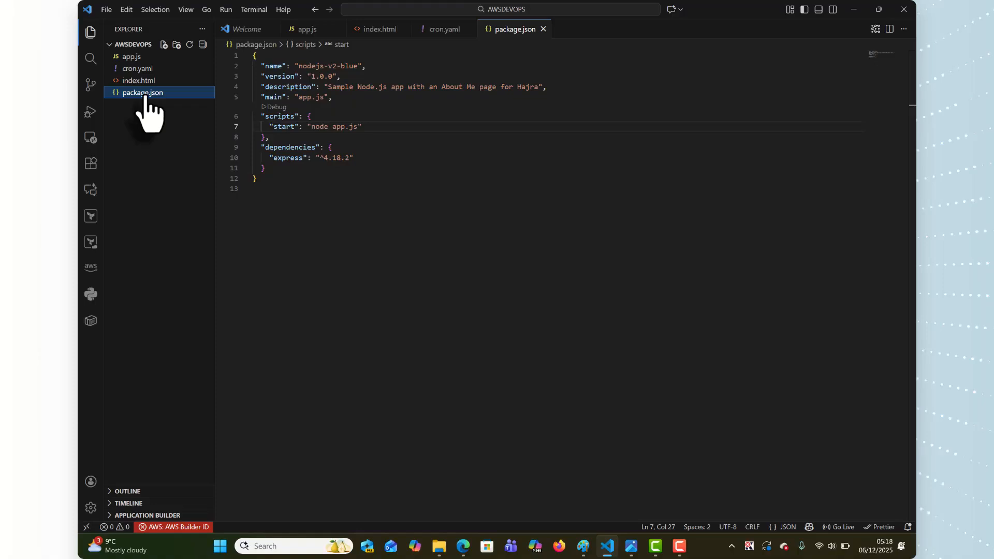
{"action": "scroll", "coordinate": [561, 155], "scroll_direction": "down", "scroll_amount": 1}
{"action": "scroll", "coordinate": [559, 155], "scroll_direction": "up", "scroll_amount": 1}
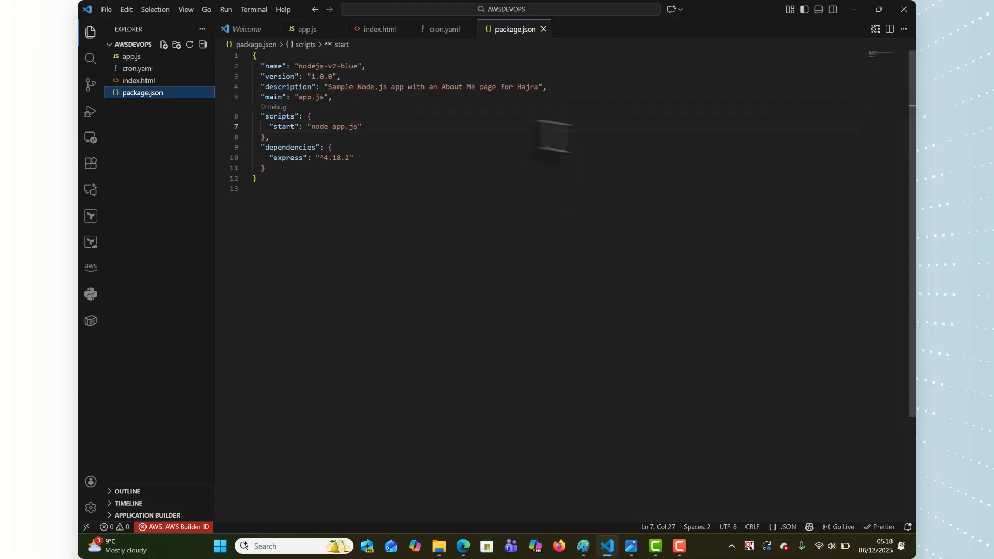
Step: Switch to GitHub in Edge and open the form for a new repository from the home dashboard
{"action": "left_click", "coordinate": [463, 546]}
{"action": "left_click", "coordinate": [139, 12]}
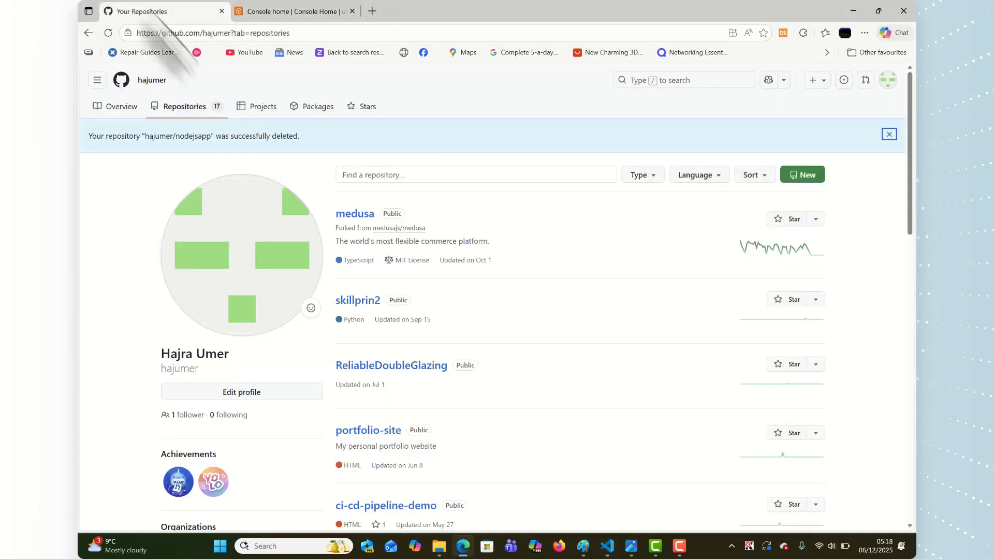
{"action": "left_click", "coordinate": [97, 80]}
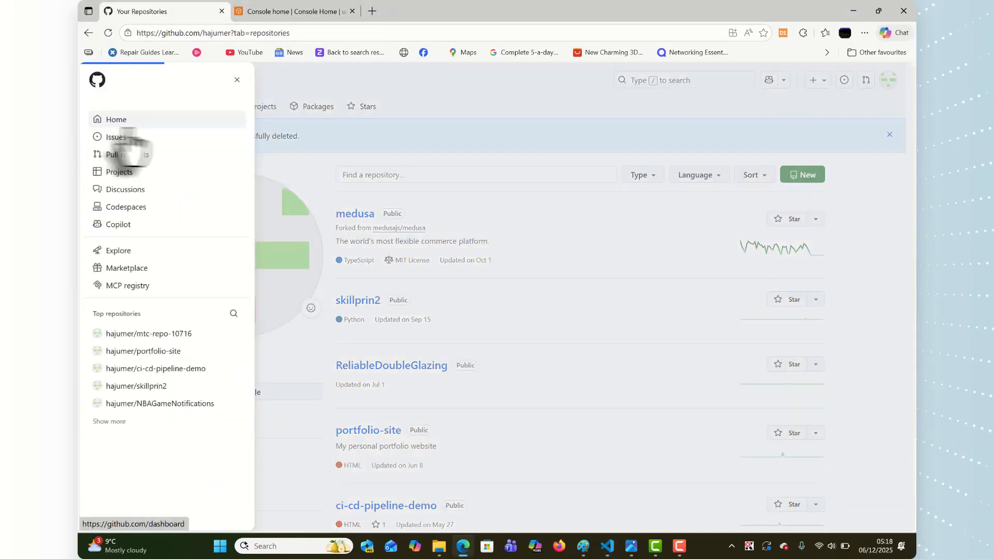
{"action": "left_click", "coordinate": [119, 123]}
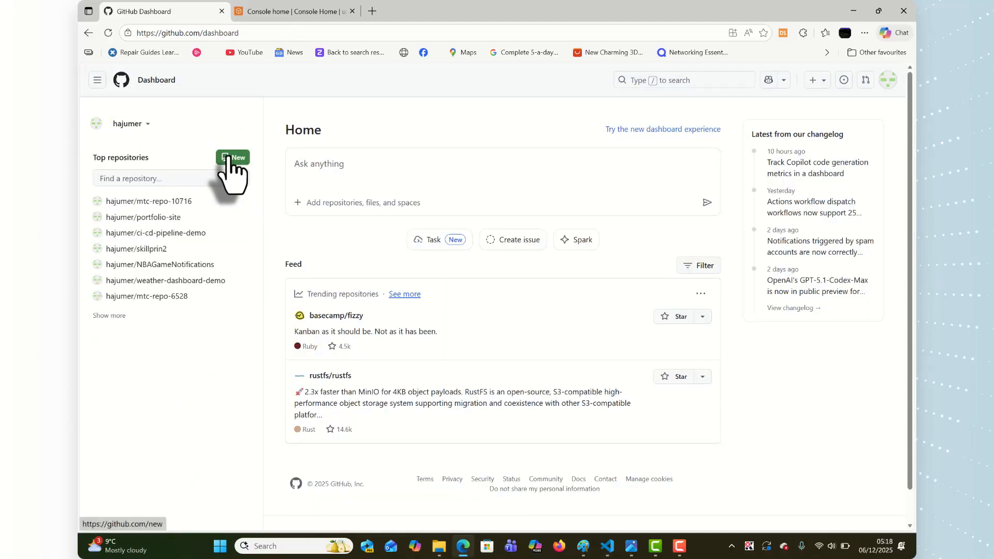
{"action": "left_click", "coordinate": [230, 157]}
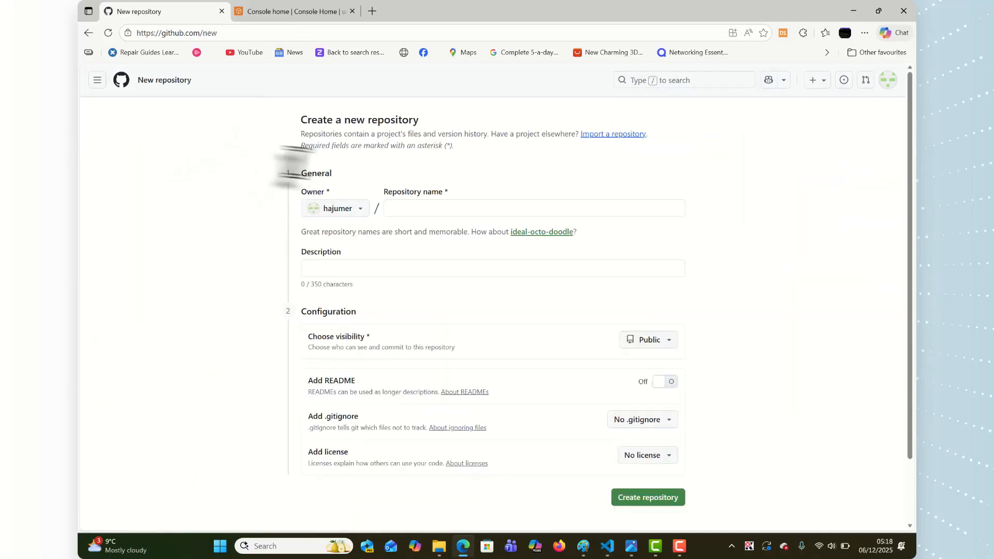
Step: Create a public repository named mynodejsapp with the description "my first cicd pipeline"
{"action": "left_click", "coordinate": [430, 210]}
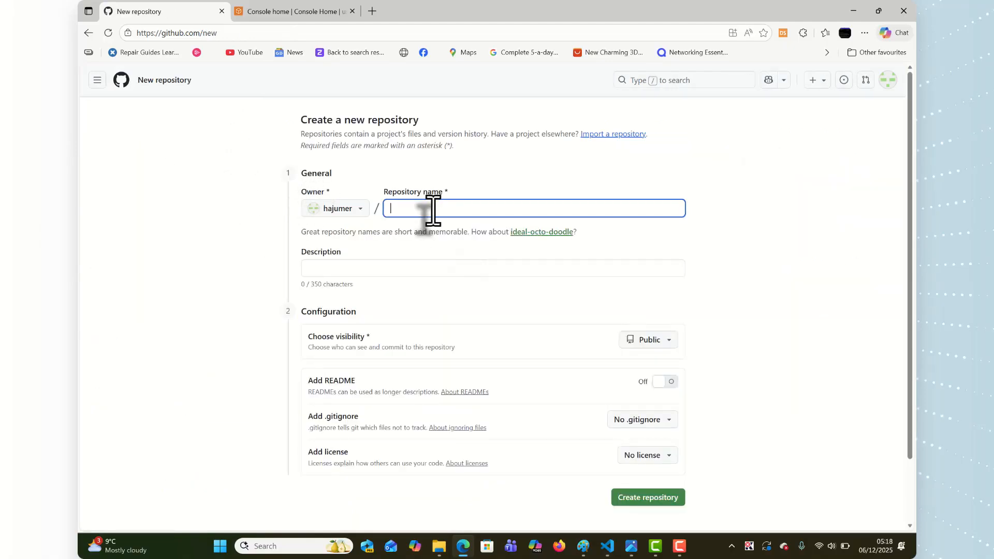
{"action": "type", "text": "mynodejsapp"}
{"action": "left_click", "coordinate": [389, 279]}
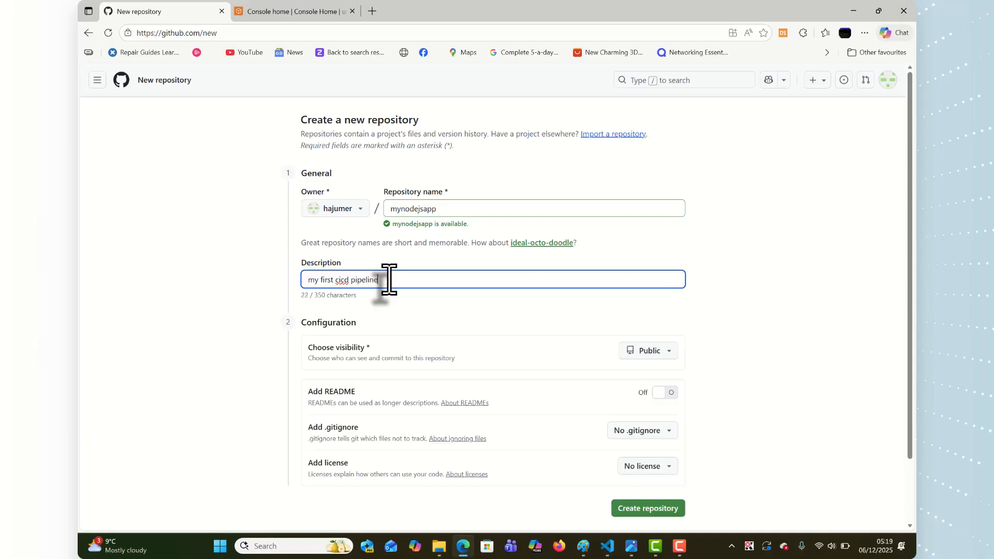
{"action": "scroll", "coordinate": [525, 371], "scroll_direction": "down", "scroll_amount": 2}
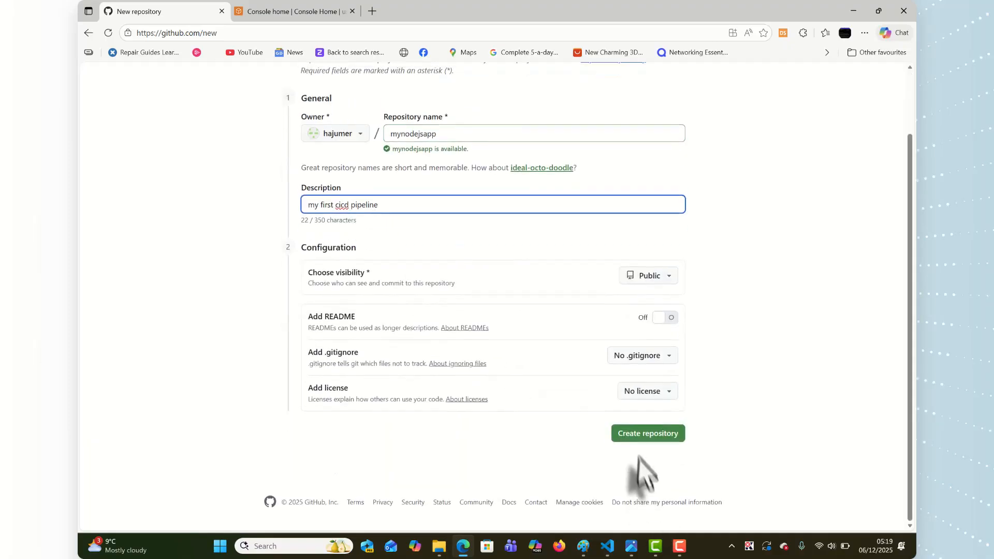
{"action": "left_click", "coordinate": [634, 439]}
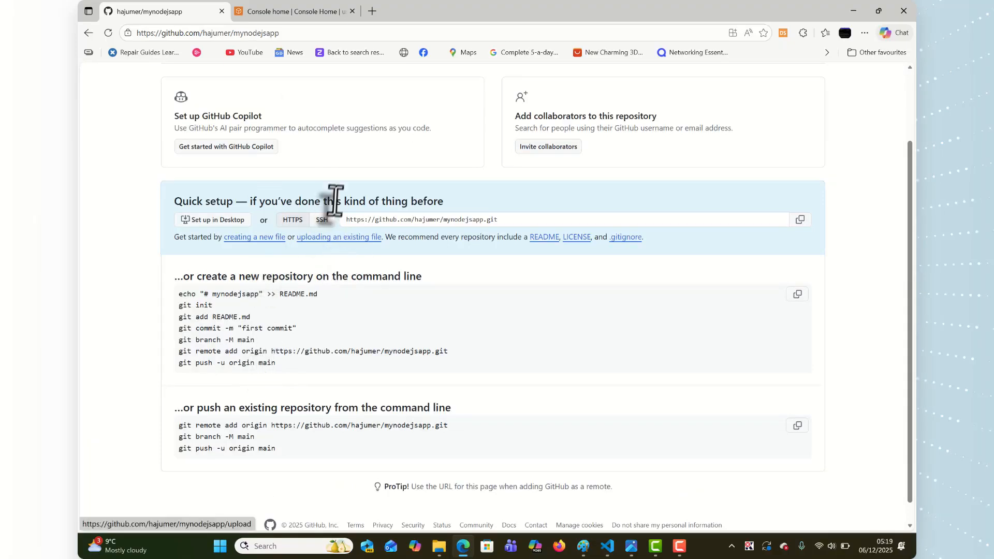
Step: Upload the existing app, cron, index and package files from the AWSDEVOPS folder to the mynodejsapp repository
{"action": "left_click", "coordinate": [329, 238]}
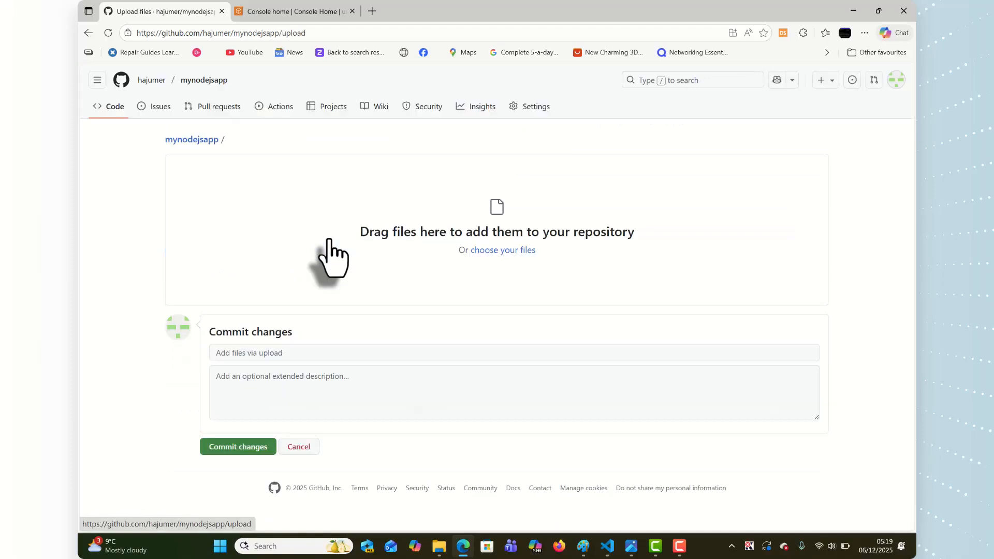
{"action": "left_click", "coordinate": [505, 250]}
{"action": "left_click_drag", "start_coordinate": [271, 173], "coordinate": [178, 70]}
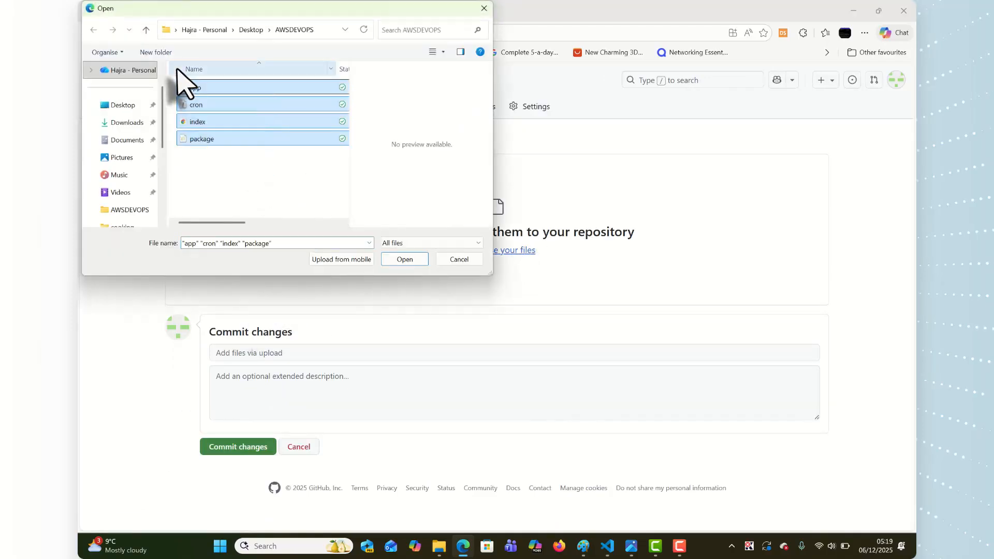
{"action": "left_click", "coordinate": [404, 260]}
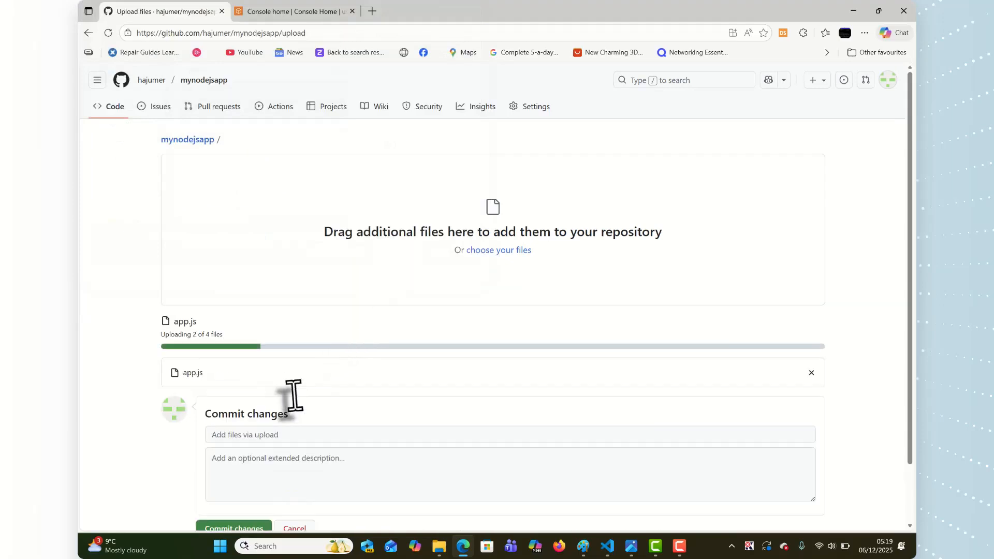
Step: Commit the uploaded files with the message "first commit" and the extended description "uploaded all files"
{"action": "scroll", "coordinate": [267, 466], "scroll_direction": "down", "scroll_amount": 2}
{"action": "left_click", "coordinate": [272, 368]}
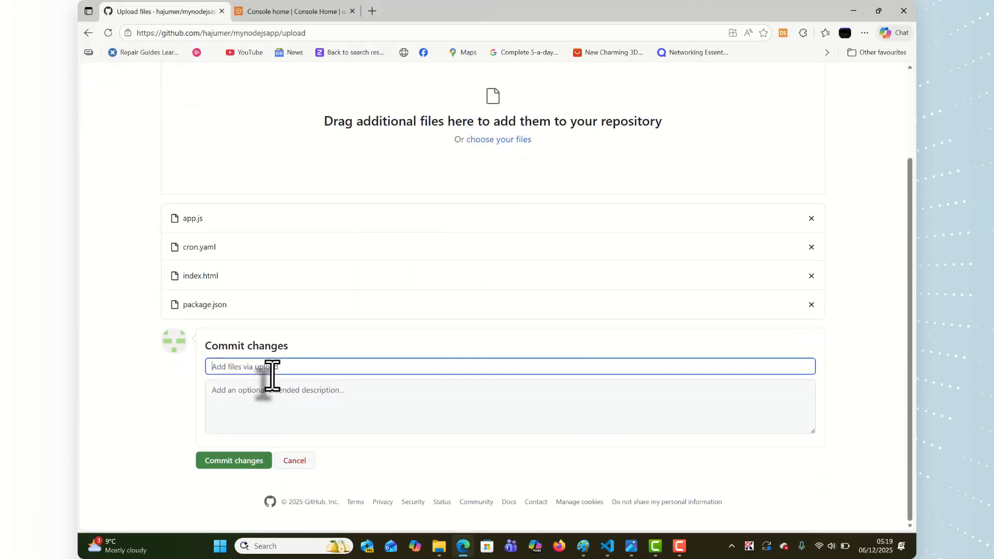
{"action": "type", "text": "first commit"}
{"action": "left_click", "coordinate": [268, 404]}
{"action": "type", "text": "u"}
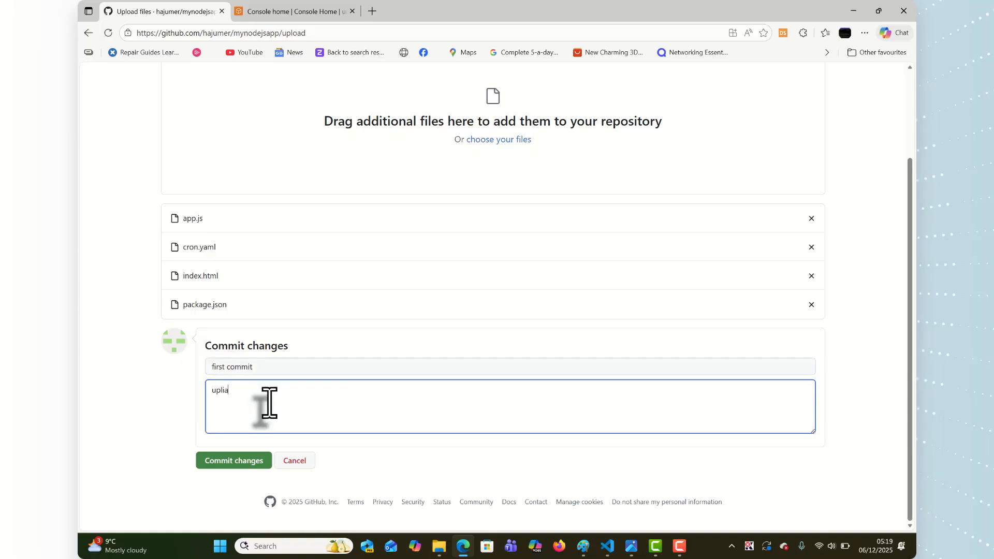
{"action": "type", "text": "pli"}
{"action": "key", "text": "BackSpace"}
{"action": "type", "text": "oaded all files"}
{"action": "left_click", "coordinate": [242, 466]}
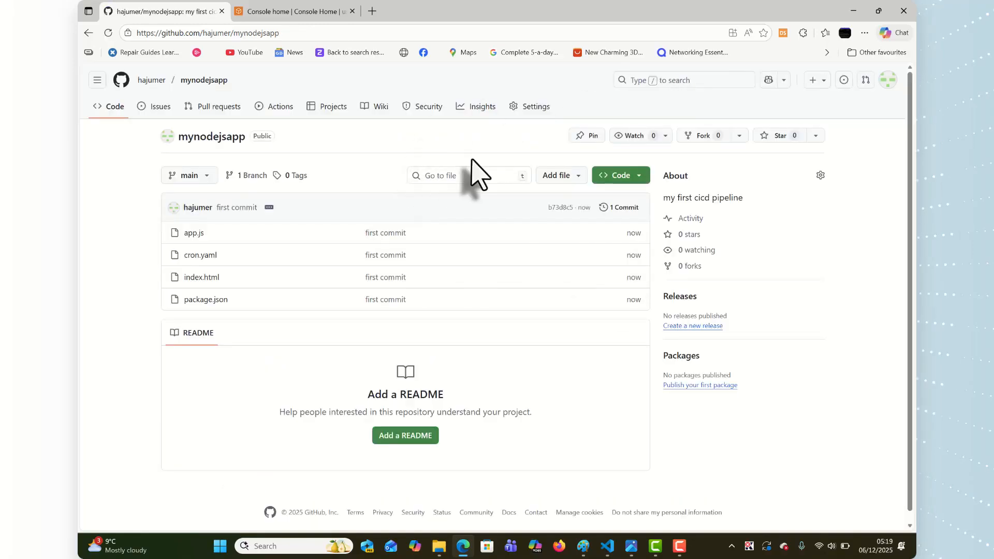
Step: Switch to the AWS console, go to the Elastic Beanstalk environments and start creating a new environment
{"action": "left_click", "coordinate": [323, 5]}
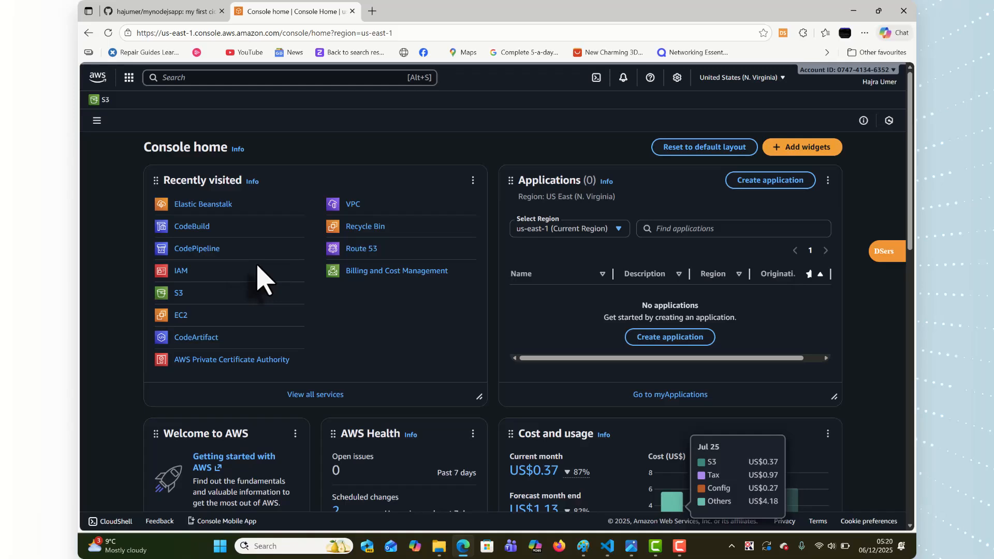
{"action": "left_click", "coordinate": [202, 206]}
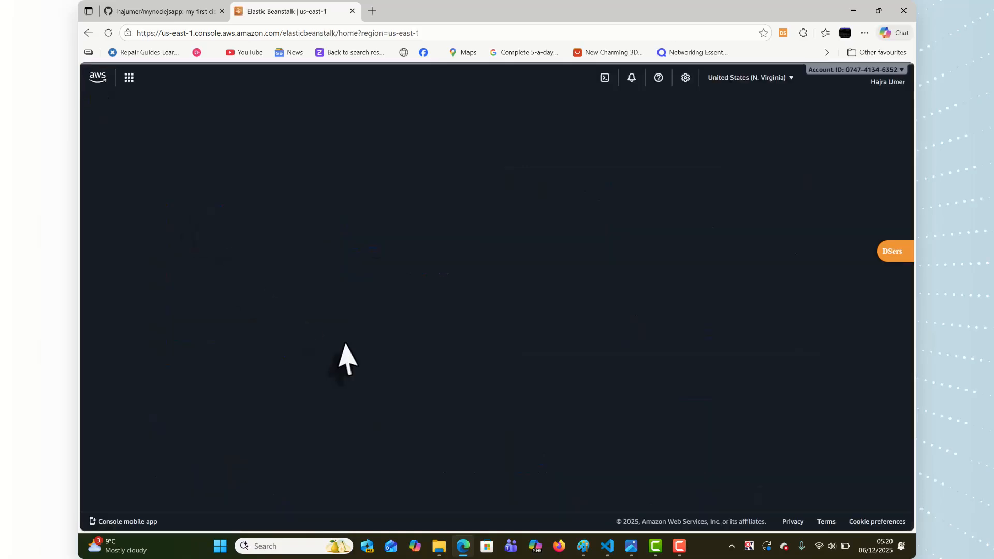
{"action": "left_click", "coordinate": [118, 172]}
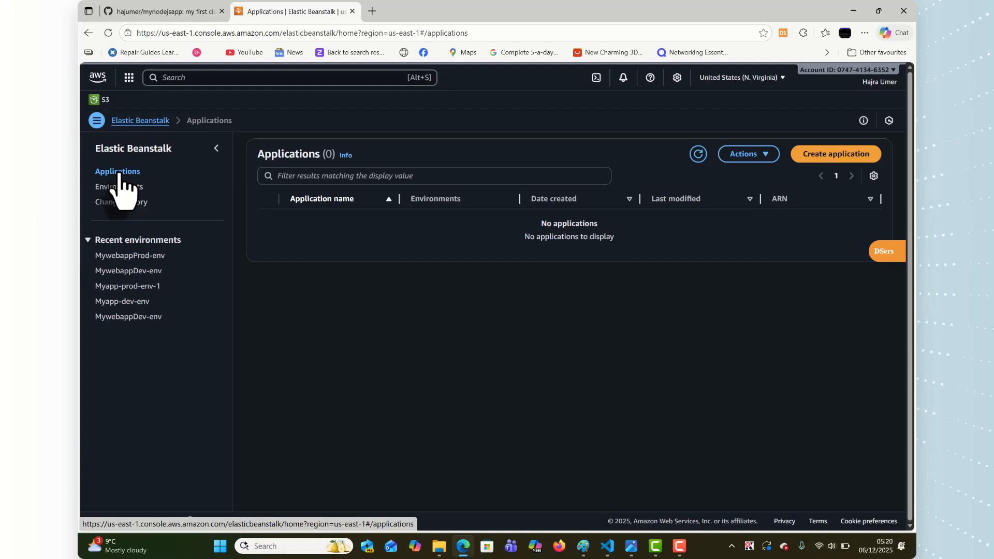
{"action": "left_click", "coordinate": [120, 186]}
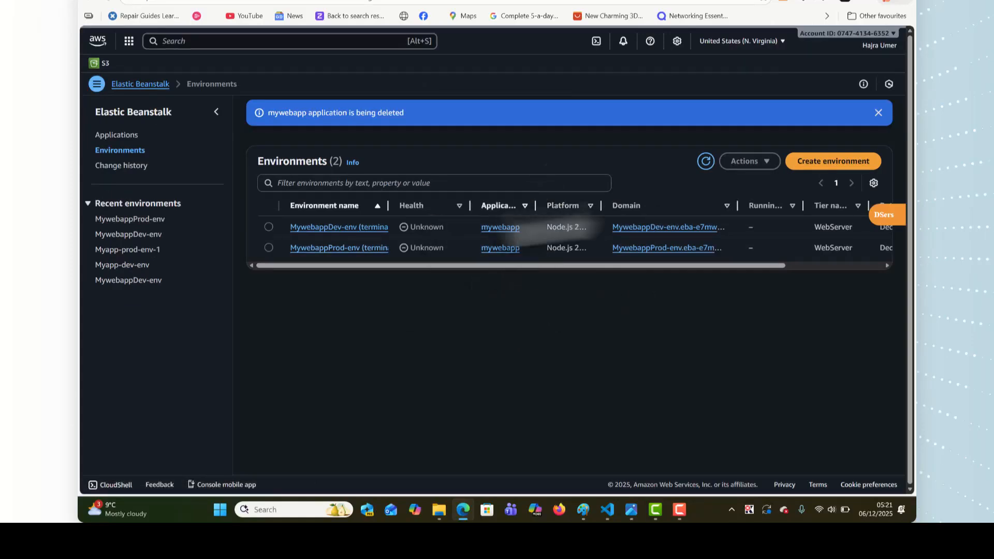
{"action": "left_click", "coordinate": [828, 157]}
Step: Name the application mywebnodejsapp and the web server environment MywebnodejsappDEV-env
{"action": "scroll", "coordinate": [331, 275], "scroll_direction": "down", "scroll_amount": 1}
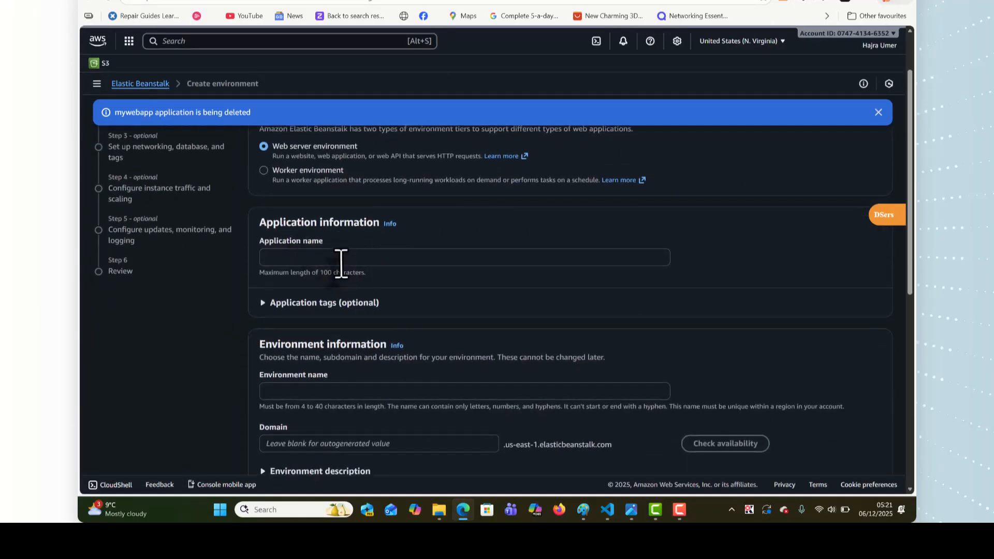
{"action": "left_click", "coordinate": [341, 259]}
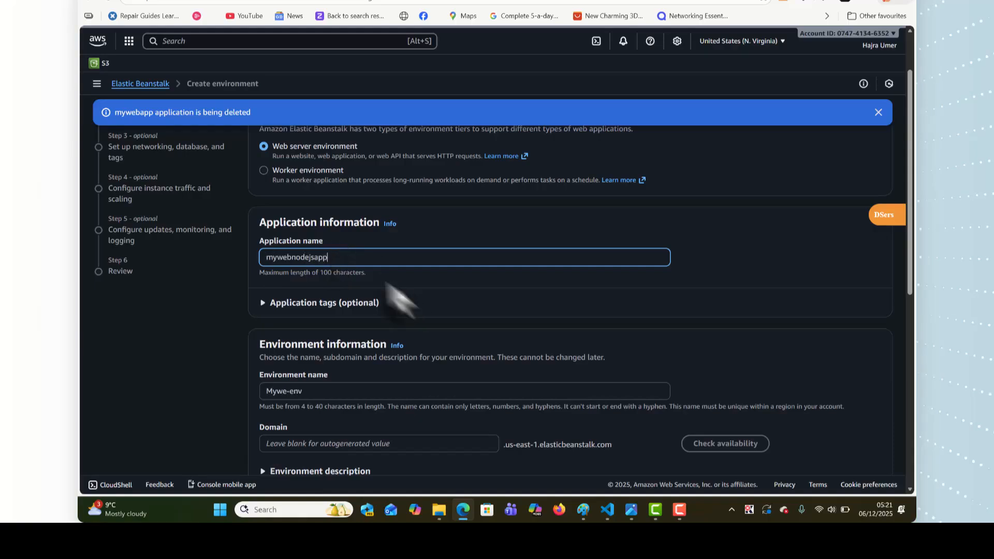
{"action": "scroll", "coordinate": [324, 337], "scroll_direction": "down", "scroll_amount": 2}
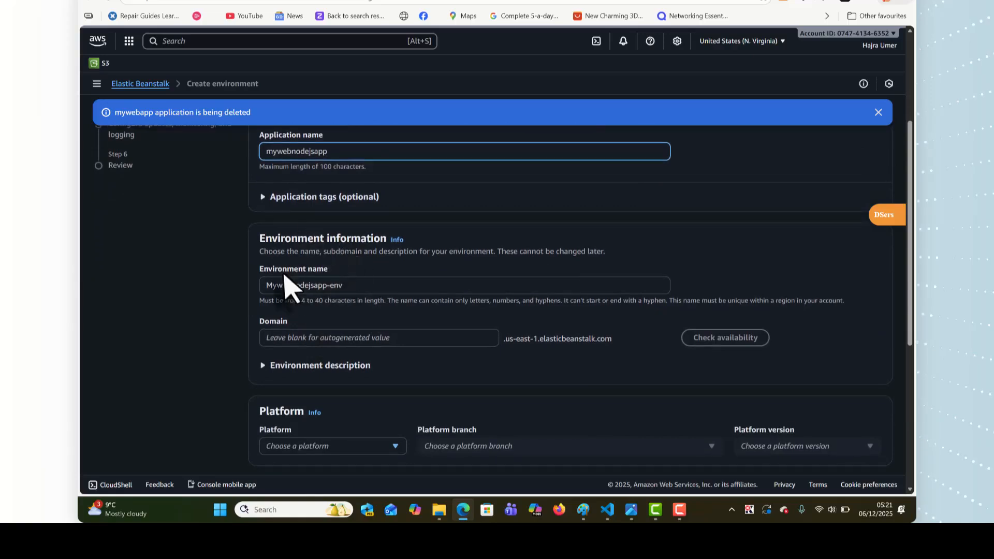
{"action": "left_click", "coordinate": [350, 285]}
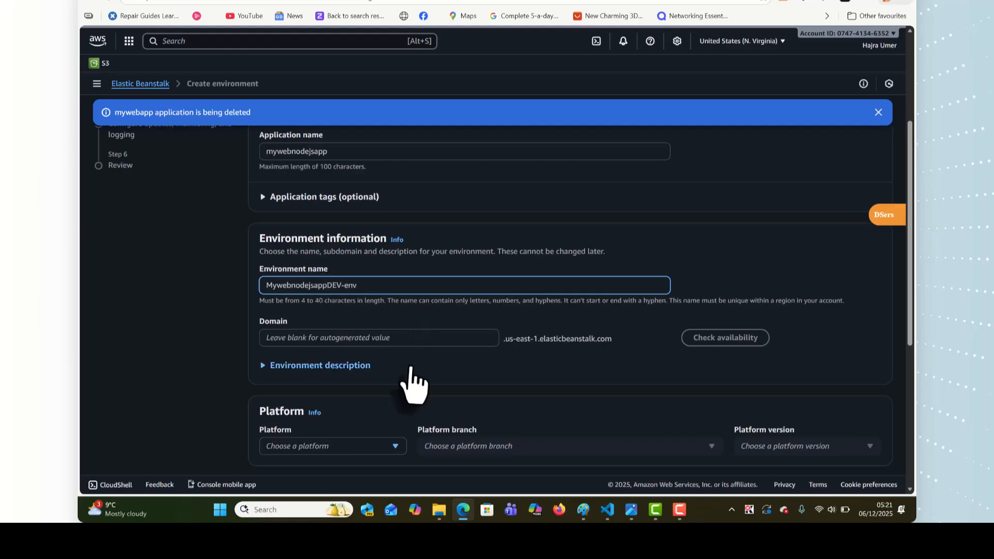
Step: Choose the Node.js platform, keep the sample application and single instance preset, and continue to service access
{"action": "scroll", "coordinate": [413, 385], "scroll_direction": "down", "scroll_amount": 3}
{"action": "left_click", "coordinate": [335, 265]}
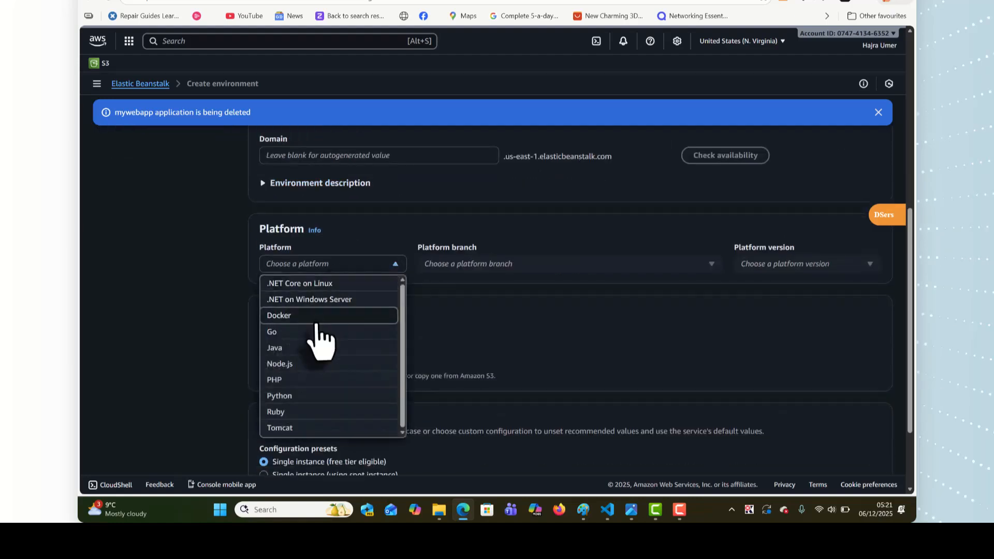
{"action": "left_click", "coordinate": [305, 364]}
{"action": "scroll", "coordinate": [397, 381], "scroll_direction": "down", "scroll_amount": 2}
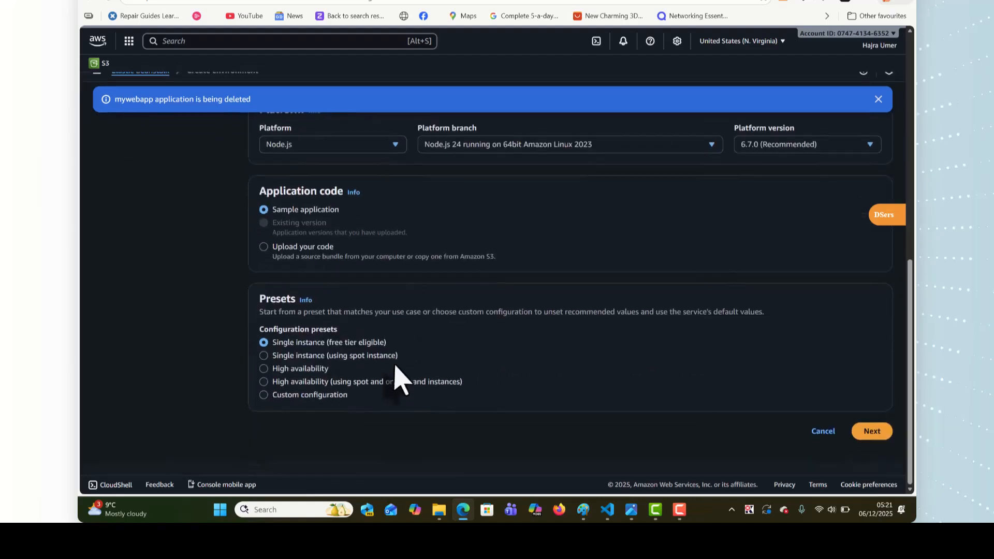
{"action": "left_click", "coordinate": [859, 446]}
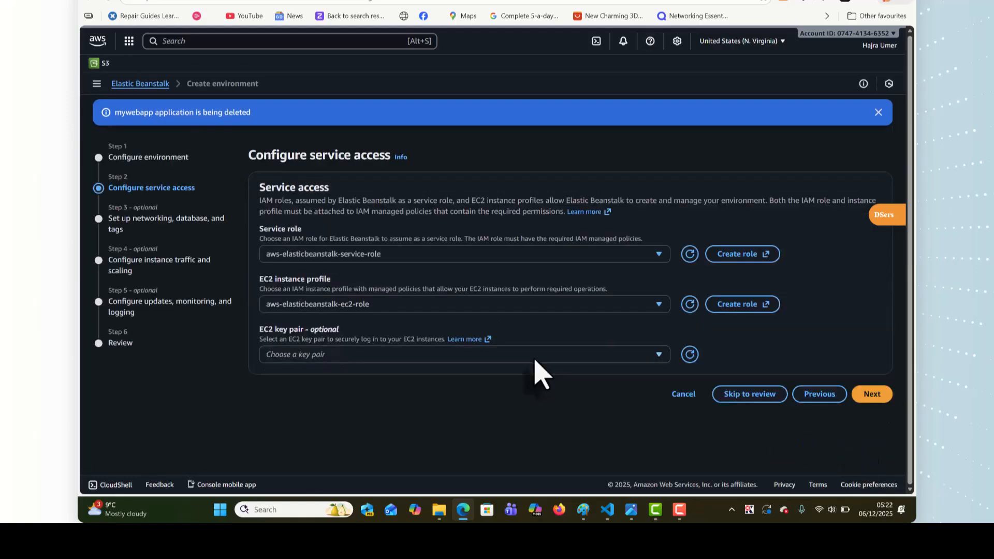
Step: Keep the preselected service roles, skip the optional configuration and create the MywebnodejsappDEV-env environment from the review
{"action": "left_click", "coordinate": [750, 397]}
{"action": "scroll", "coordinate": [621, 381], "scroll_direction": "down", "scroll_amount": 10}
{"action": "scroll", "coordinate": [626, 382], "scroll_direction": "down", "scroll_amount": 5}
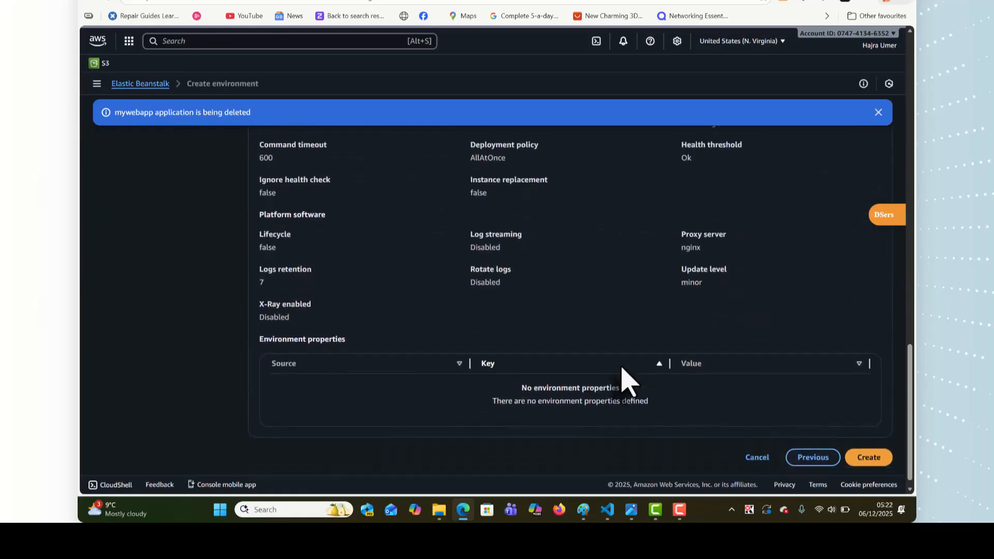
{"action": "left_click", "coordinate": [863, 444]}
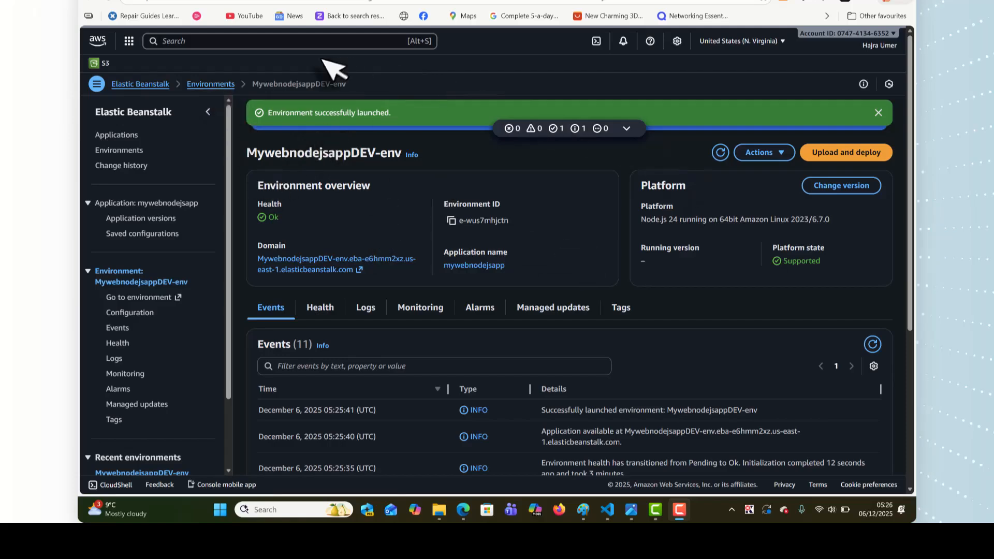
Step: Open the mywebnodejsapp application and start creating a second environment for it
{"action": "left_click", "coordinate": [129, 136]}
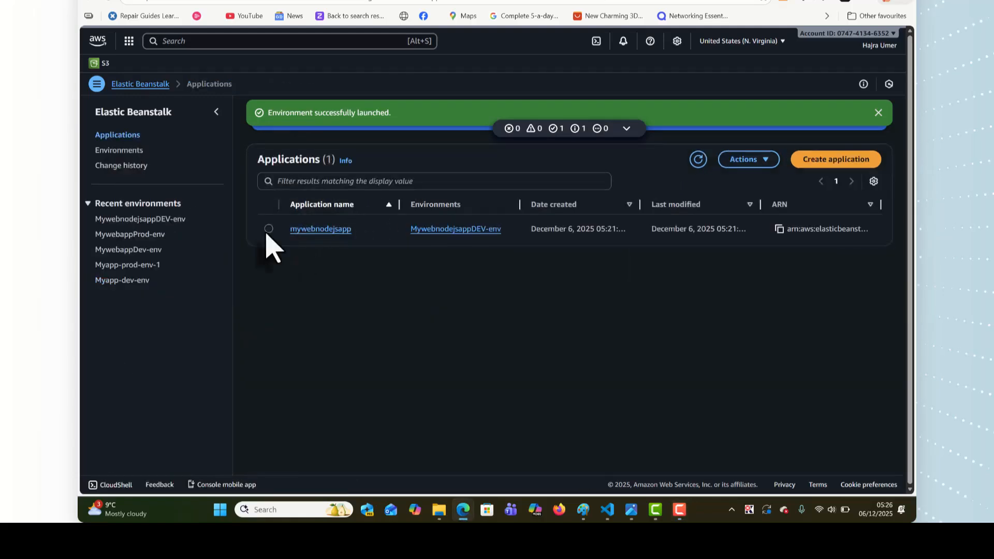
{"action": "left_click", "coordinate": [268, 229]}
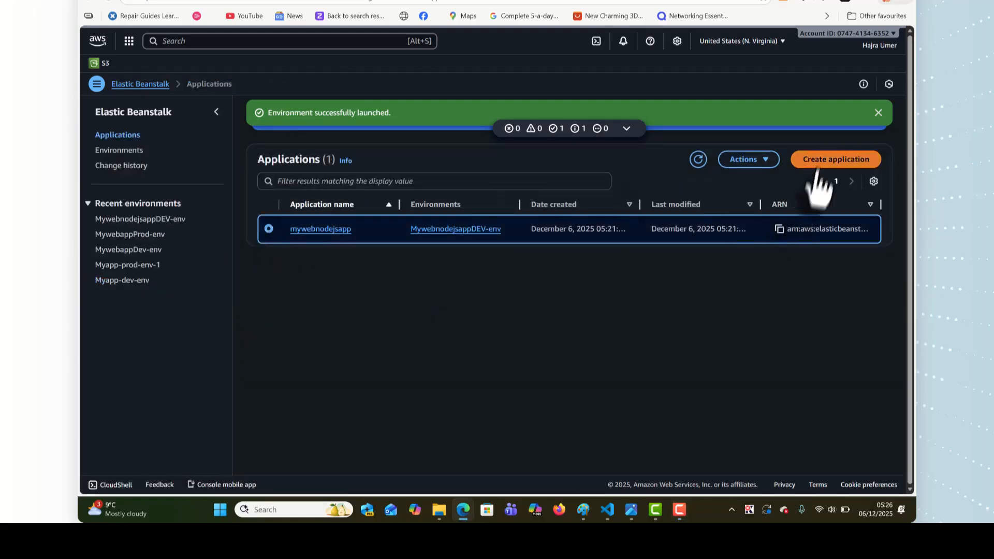
{"action": "left_click", "coordinate": [322, 230]}
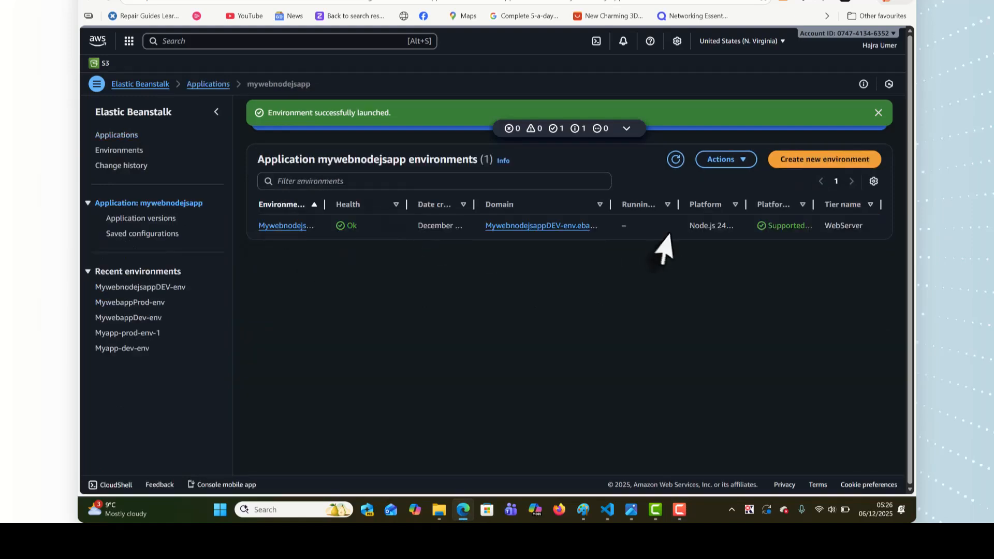
{"action": "left_click", "coordinate": [842, 164]}
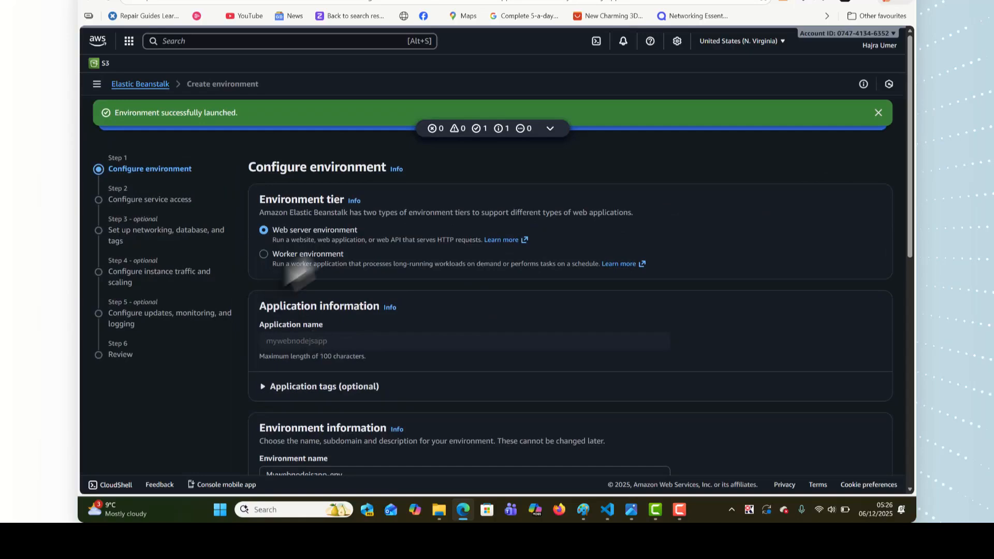
Step: Name the environment MywebnodejsappProd-env, choose the Node.js platform, and continue with the sample application and free-tier single instance preset
{"action": "scroll", "coordinate": [352, 394], "scroll_direction": "down", "scroll_amount": 2}
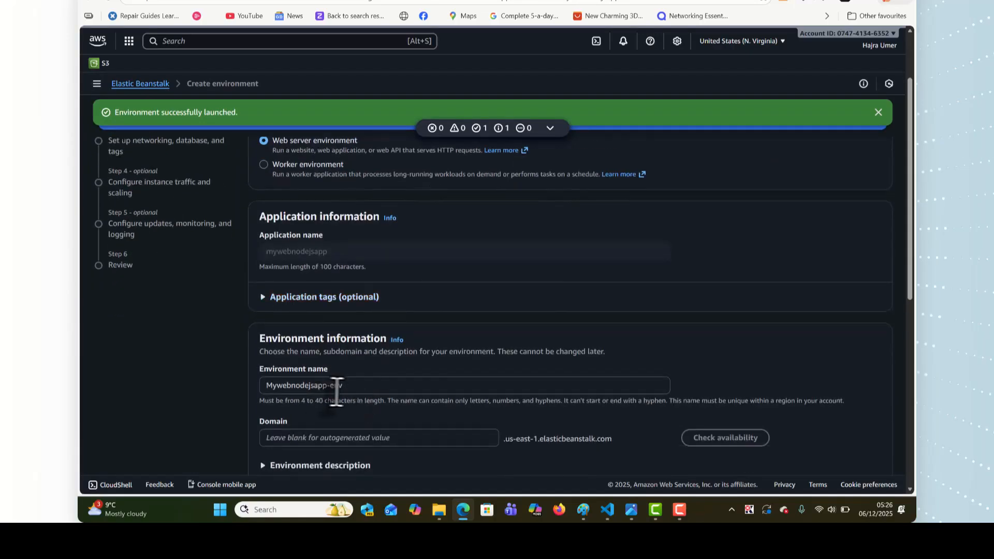
{"action": "left_click", "coordinate": [328, 386]}
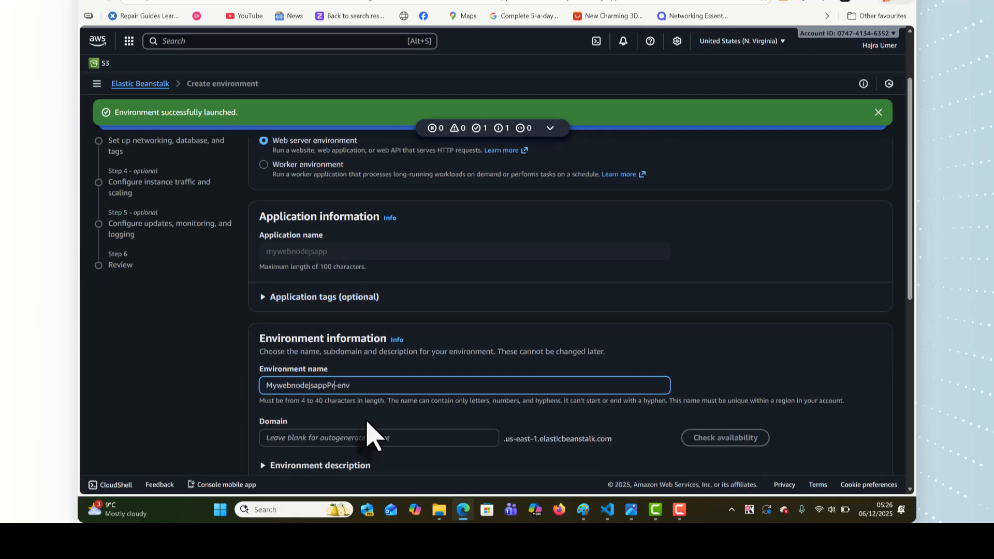
{"action": "scroll", "coordinate": [366, 437], "scroll_direction": "down", "scroll_amount": 3}
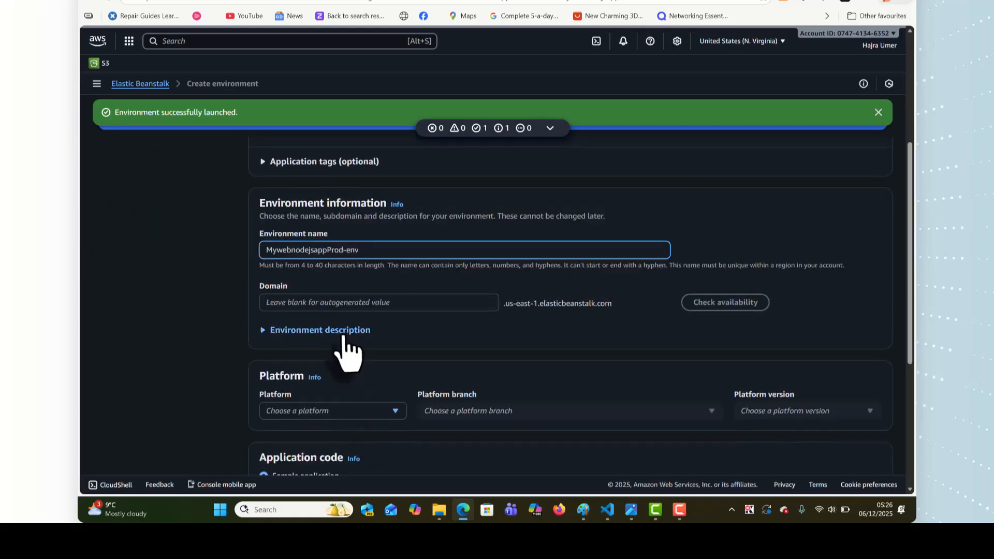
{"action": "scroll", "coordinate": [344, 356], "scroll_direction": "down", "scroll_amount": 2}
{"action": "left_click", "coordinate": [337, 320]}
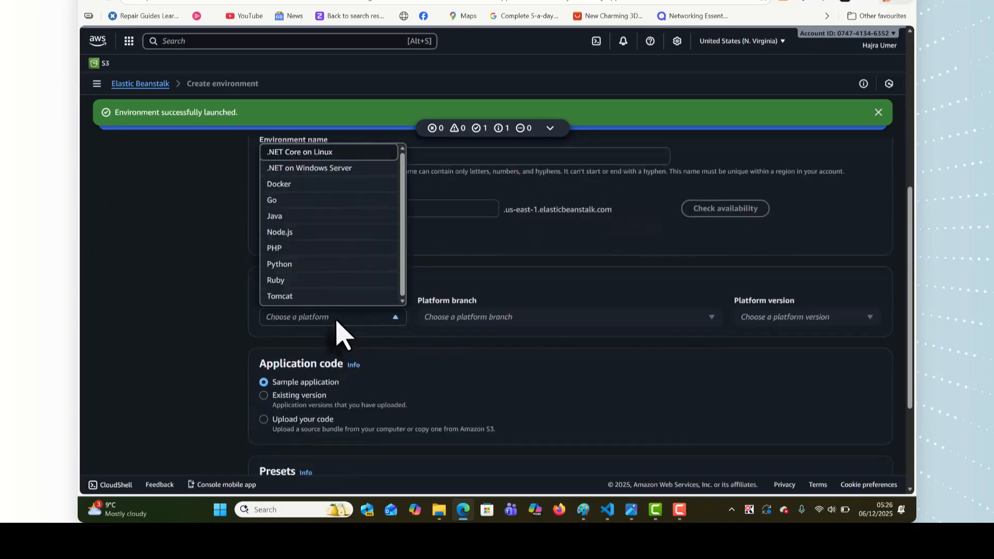
{"action": "left_click", "coordinate": [326, 233]}
{"action": "scroll", "coordinate": [469, 425], "scroll_direction": "down", "scroll_amount": 3}
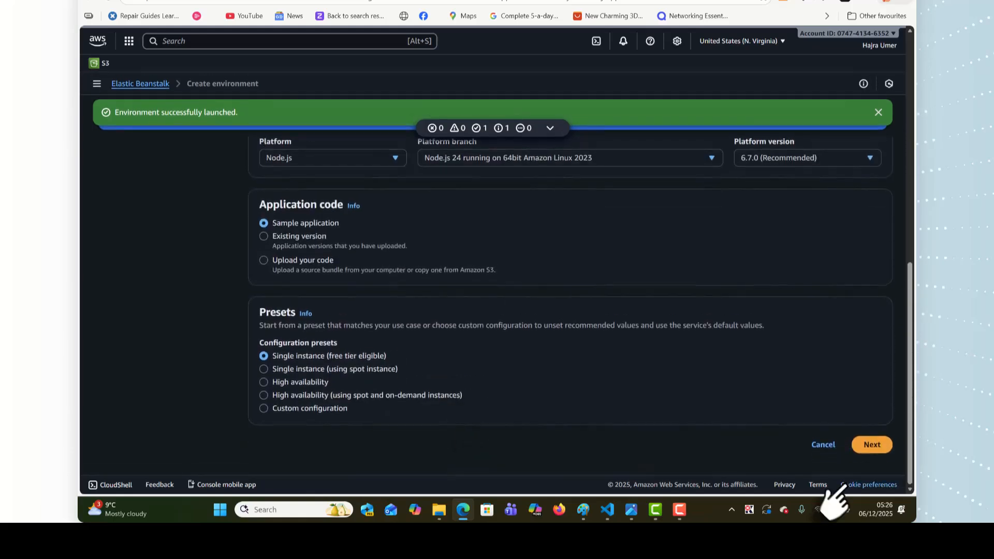
{"action": "left_click", "coordinate": [872, 446]}
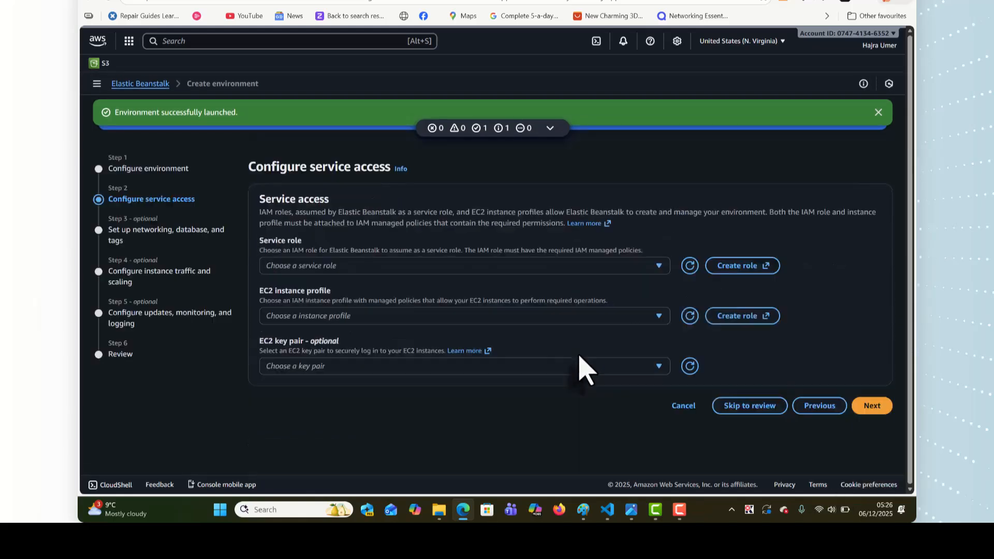
Step: Keep the preselected service roles, skip the optional configuration and create the MywebnodejsappProd-env environment from the review
{"action": "left_click", "coordinate": [764, 407]}
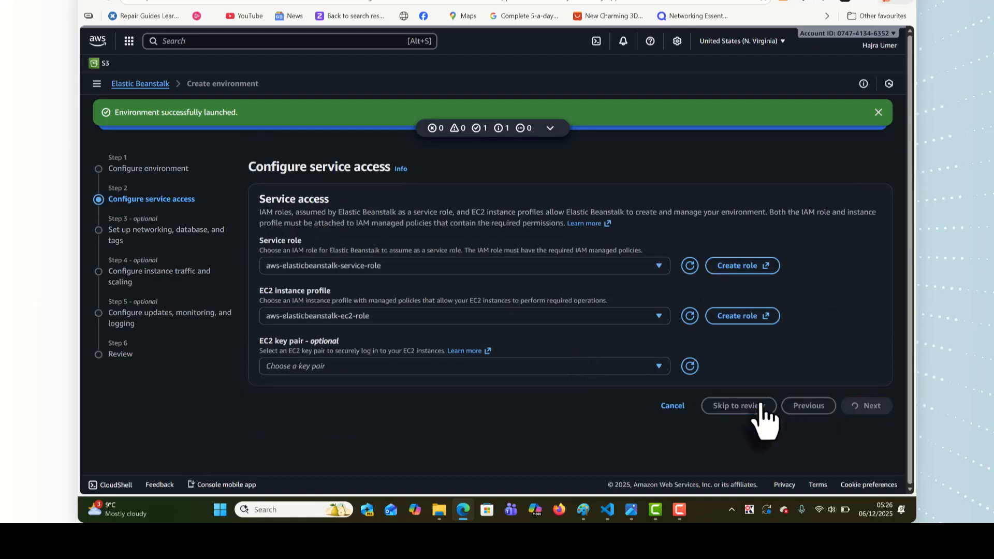
{"action": "scroll", "coordinate": [805, 400], "scroll_direction": "down", "scroll_amount": 15}
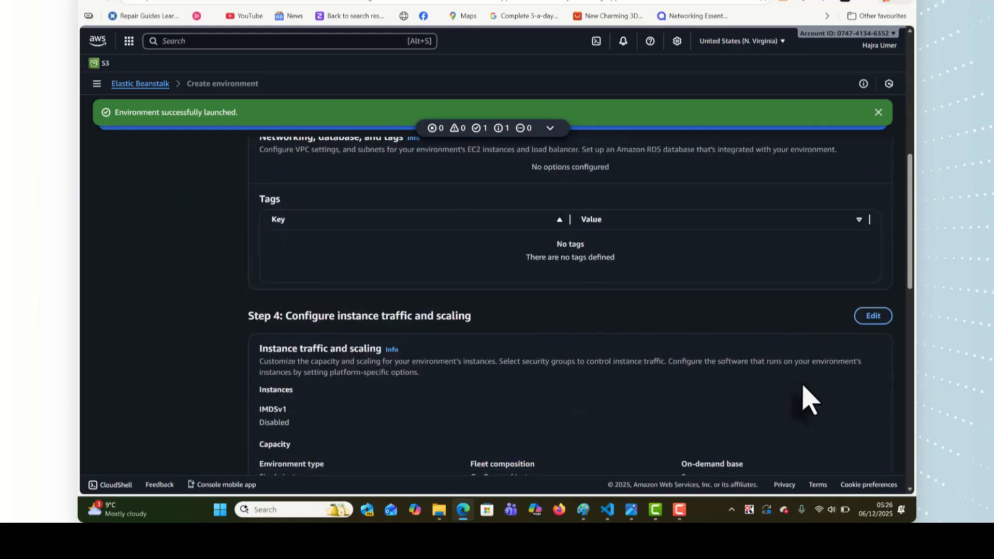
{"action": "scroll", "coordinate": [808, 399], "scroll_direction": "down", "scroll_amount": 10}
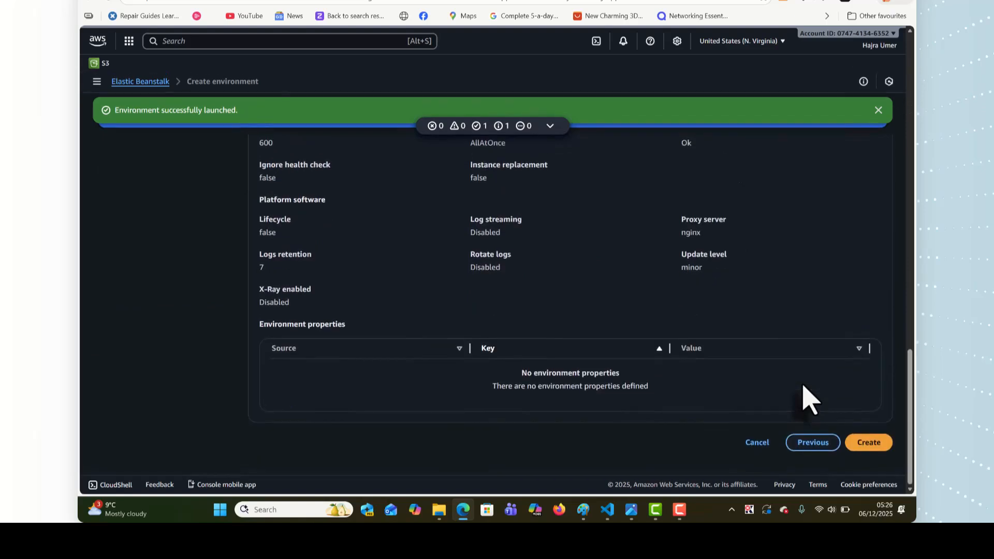
{"action": "left_click", "coordinate": [869, 450]}
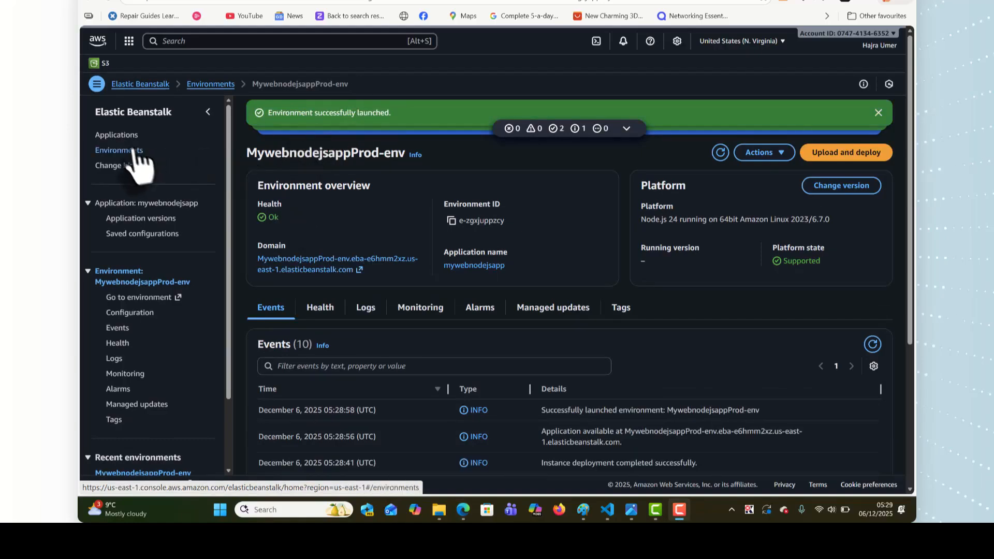
Step: Open MywebnodejsappDEV-env from the mywebnodejsapp application, view its deployed site through the domain link, and close the site
{"action": "left_click", "coordinate": [120, 136]}
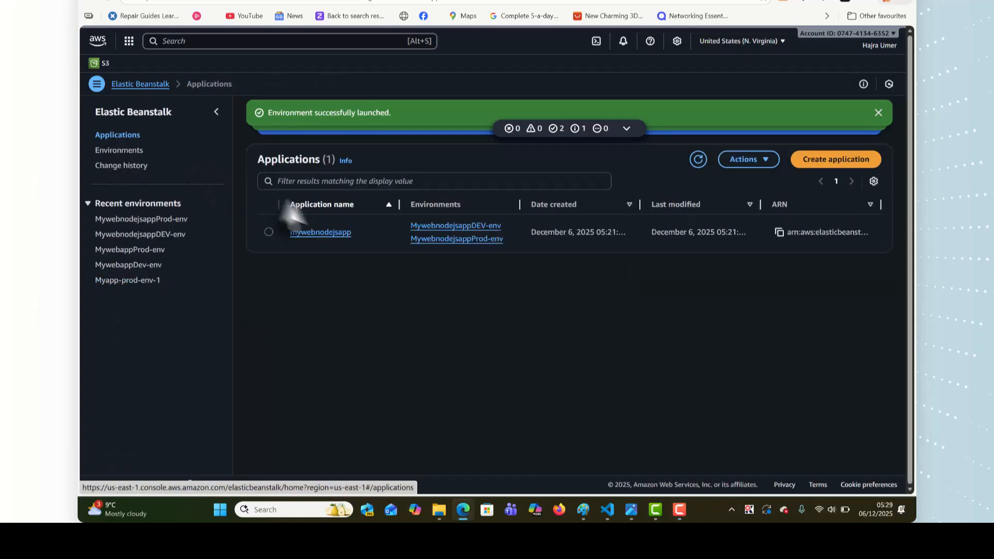
{"action": "left_click", "coordinate": [317, 233]}
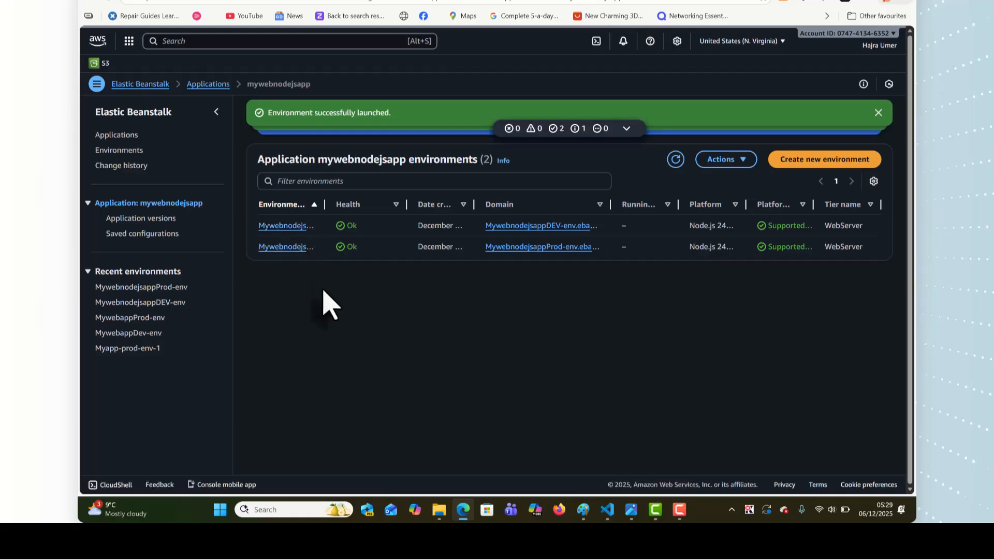
{"action": "left_click", "coordinate": [288, 227]}
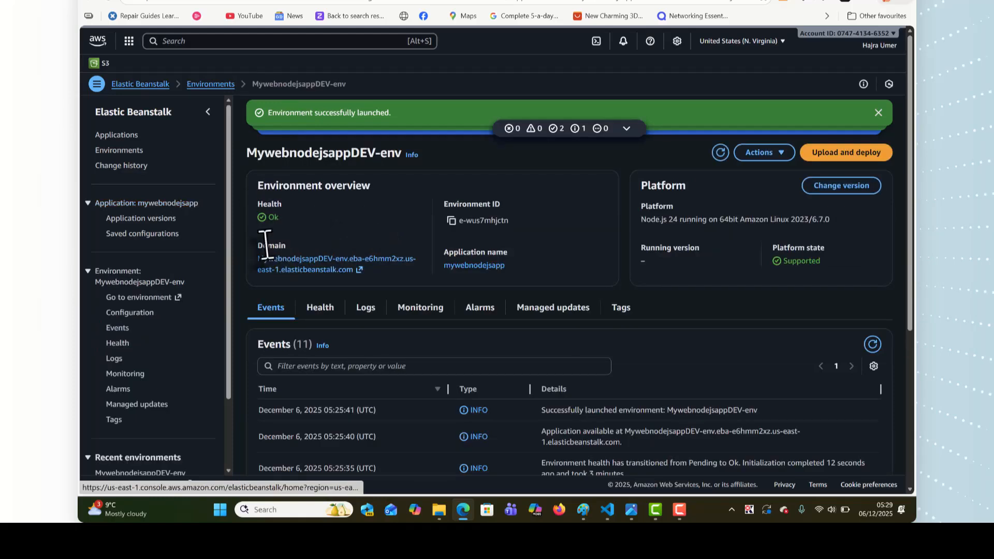
{"action": "left_click", "coordinate": [286, 270]}
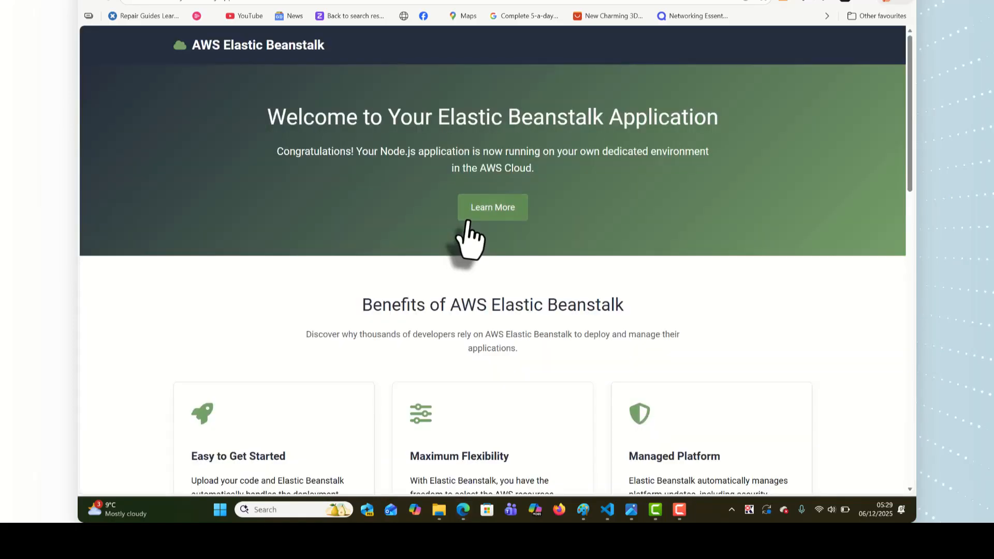
{"action": "scroll", "coordinate": [471, 231], "scroll_direction": "down", "scroll_amount": 2}
{"action": "scroll", "coordinate": [472, 230], "scroll_direction": "up", "scroll_amount": 2}
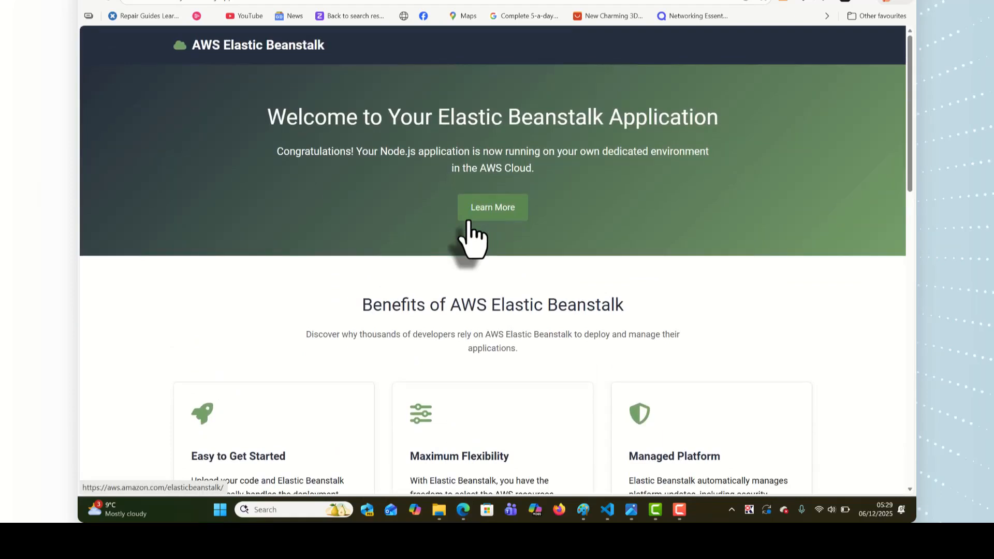
{"action": "key", "text": "ctrl+w"}
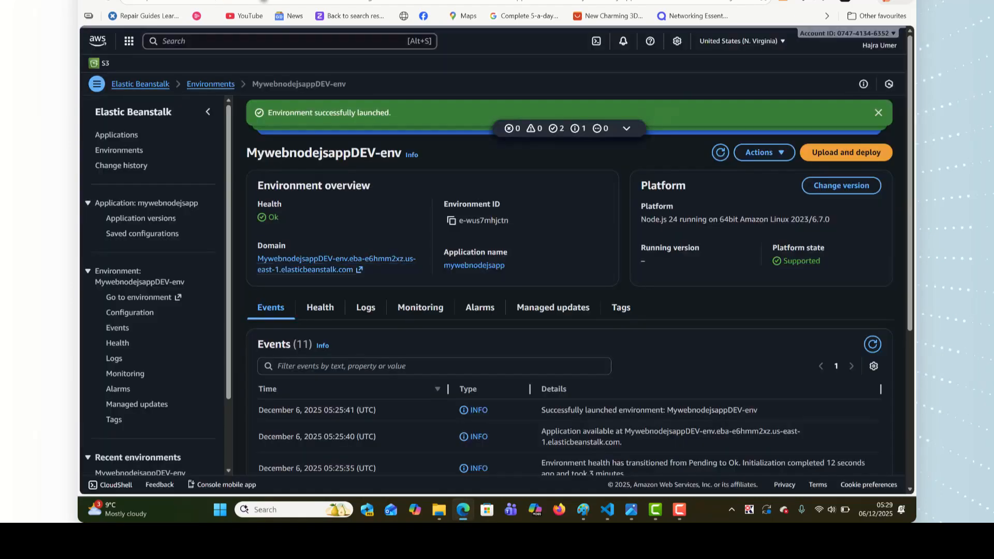
Step: Open MywebnodejsappProd-env from the environments list, view its deployed site through the domain link, and return to the console
{"action": "left_click", "coordinate": [128, 154]}
{"action": "left_click", "coordinate": [331, 257]}
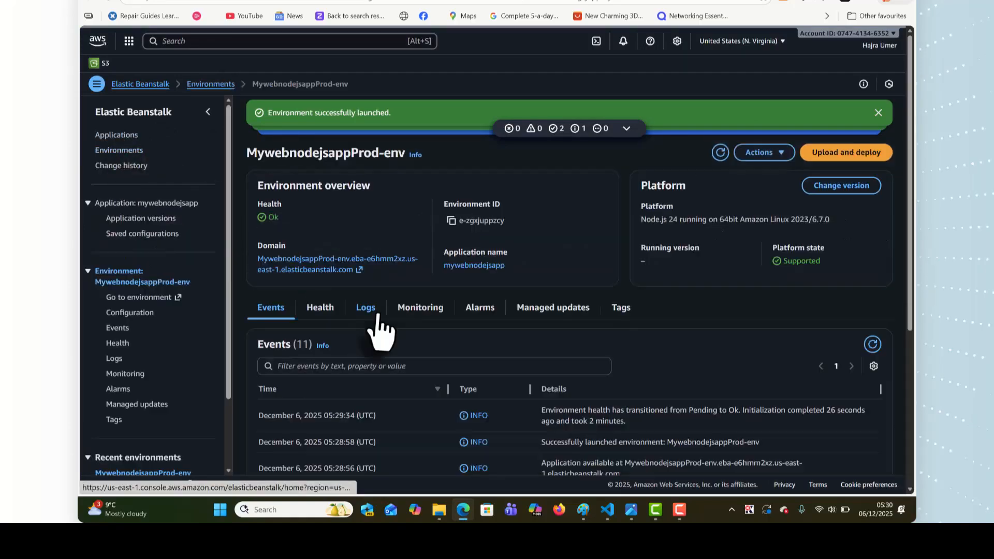
{"action": "left_click", "coordinate": [346, 271]}
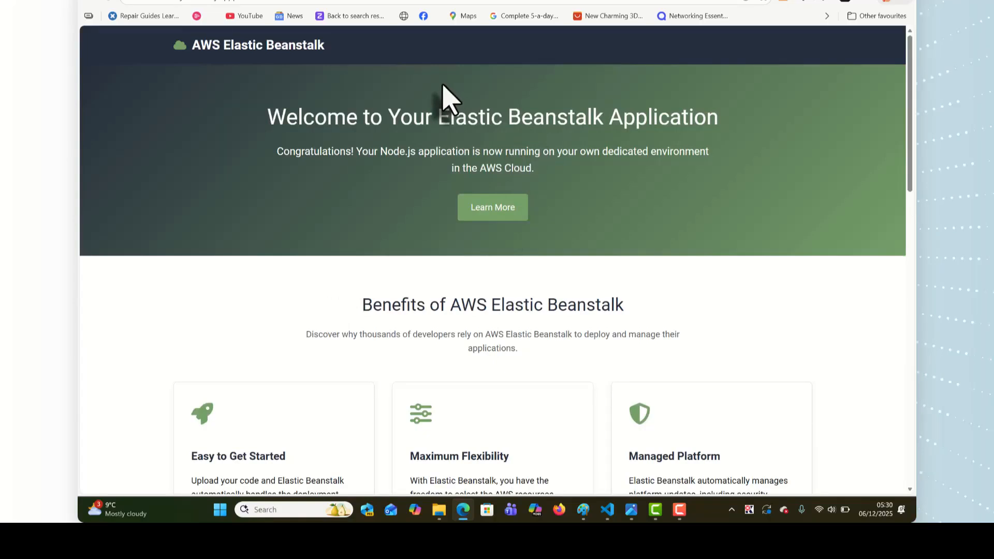
{"action": "left_click", "coordinate": [316, 2]}
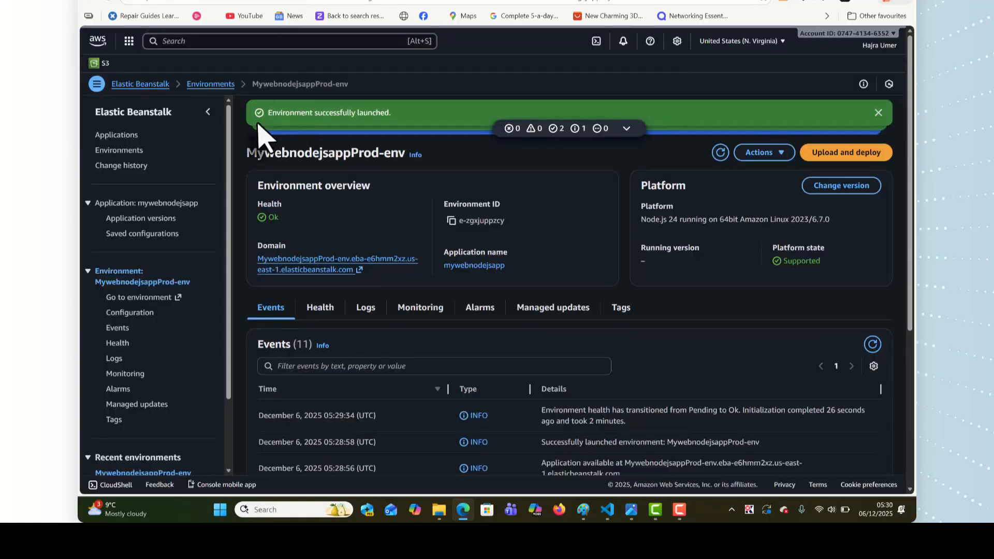
Step: Go to CodePipeline from the AWS console home and start a new pipeline with the Build custom pipeline option
{"action": "left_click", "coordinate": [98, 40]}
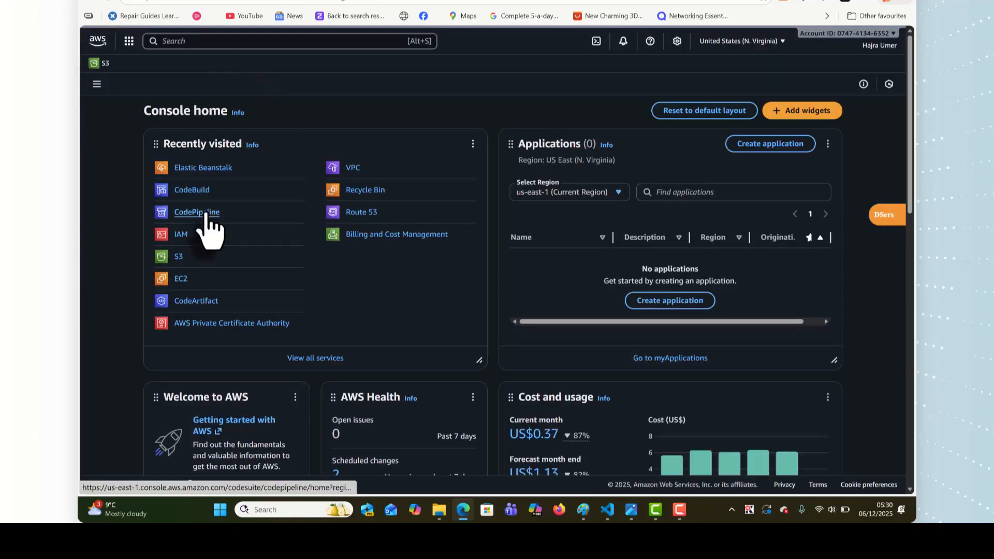
{"action": "left_click", "coordinate": [198, 213]}
{"action": "left_click", "coordinate": [865, 110]}
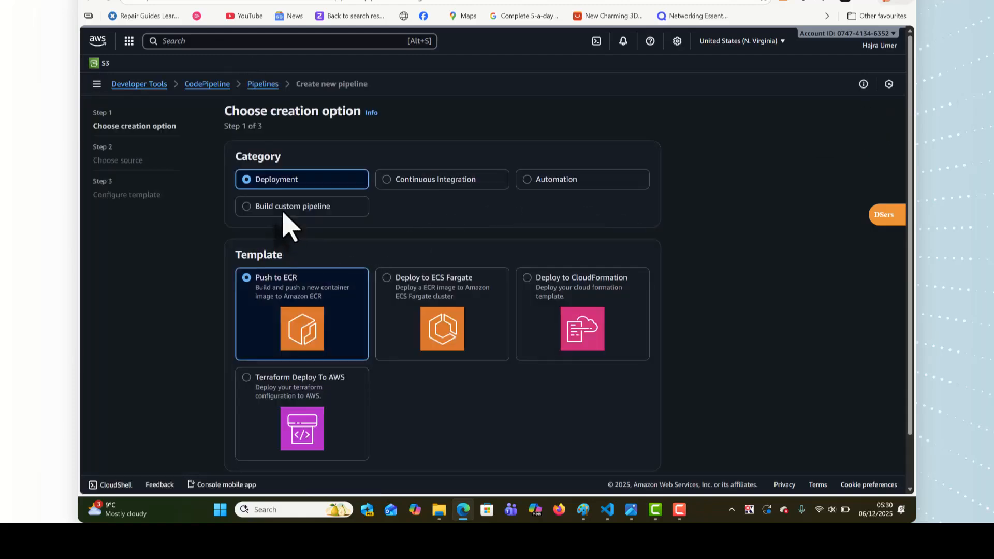
{"action": "left_click", "coordinate": [283, 209]}
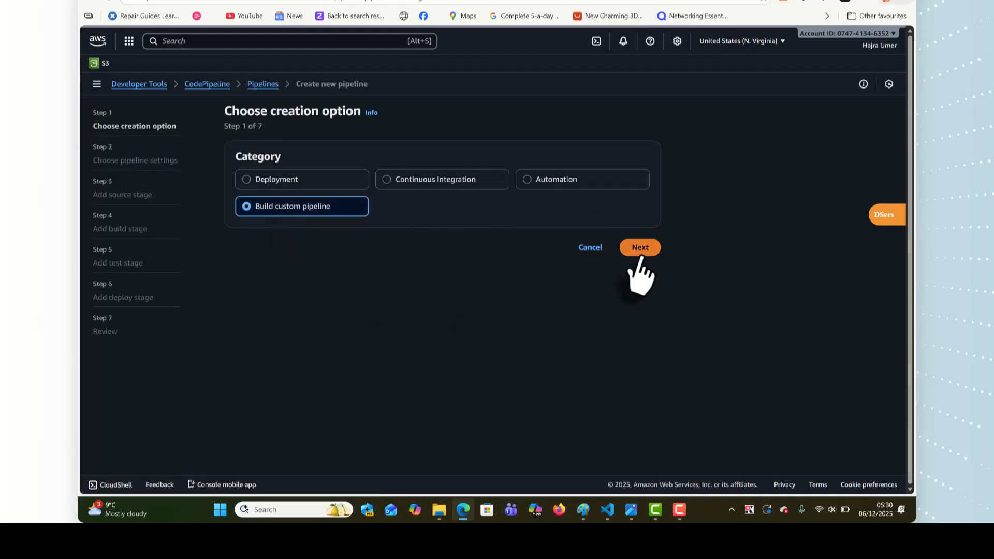
{"action": "left_click", "coordinate": [640, 248]}
Step: Name the pipeline myfirstpipeline2, keep the Queued execution mode and new service role, and continue to the source stage
{"action": "left_click", "coordinate": [282, 200]}
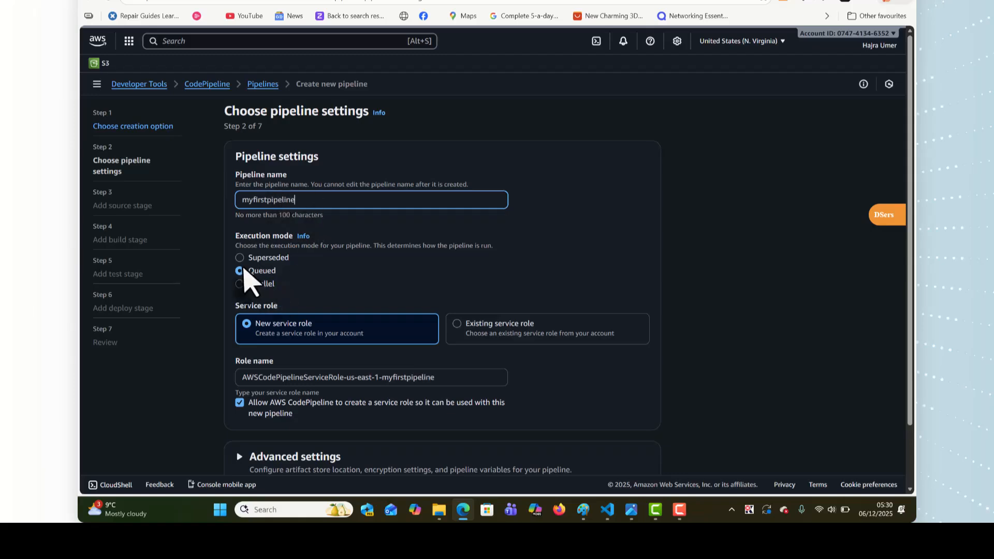
{"action": "scroll", "coordinate": [275, 278], "scroll_direction": "down", "scroll_amount": 1}
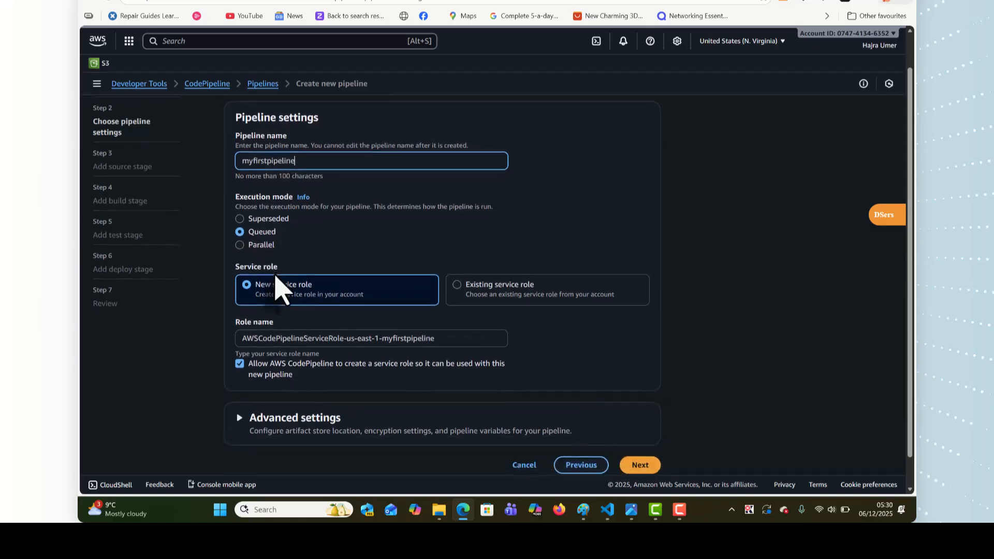
{"action": "type", "text": "2"}
{"action": "scroll", "coordinate": [513, 346], "scroll_direction": "down", "scroll_amount": 1}
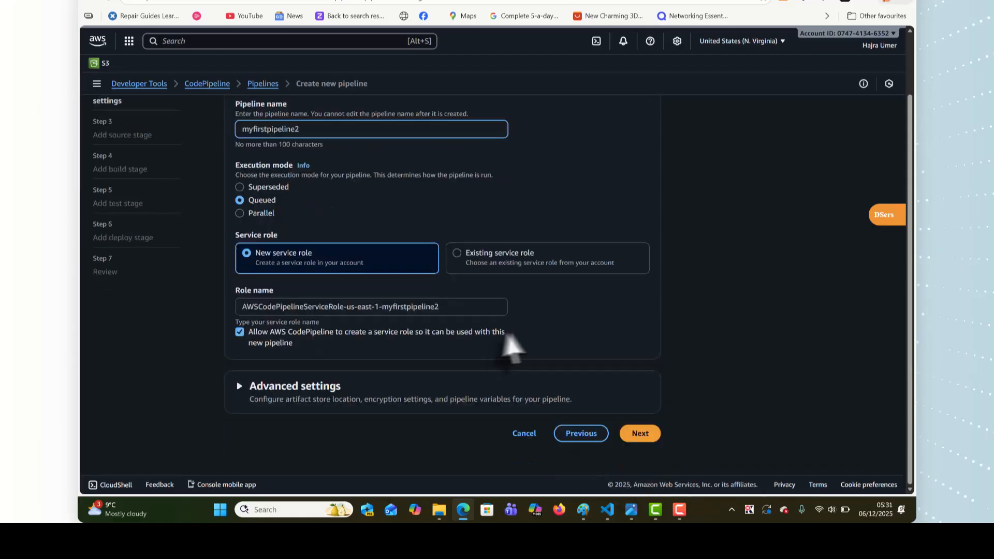
{"action": "left_click", "coordinate": [641, 434]}
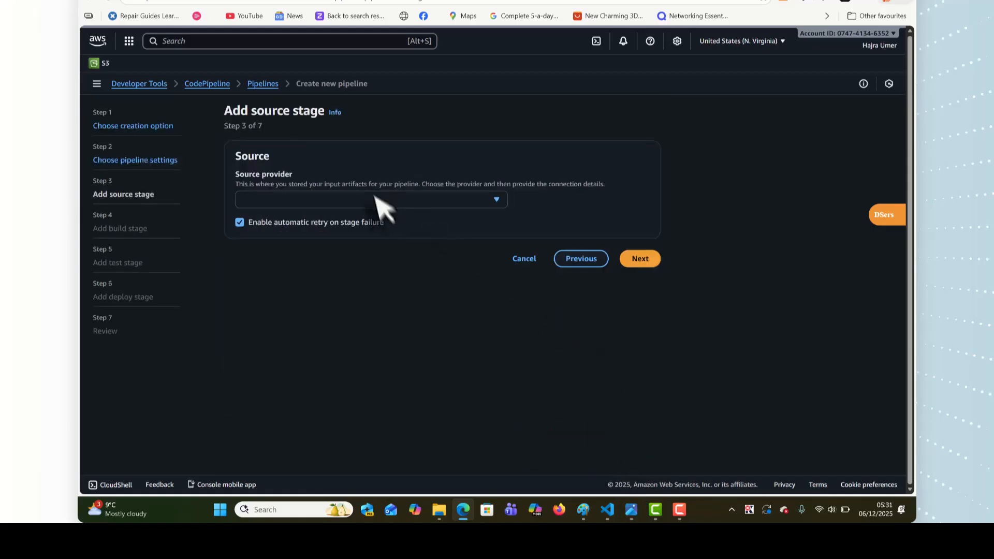
Step: Select GitHub (via GitHub App) as the source provider and create a GitHub connection named mygithubconnection
{"action": "left_click", "coordinate": [376, 199]}
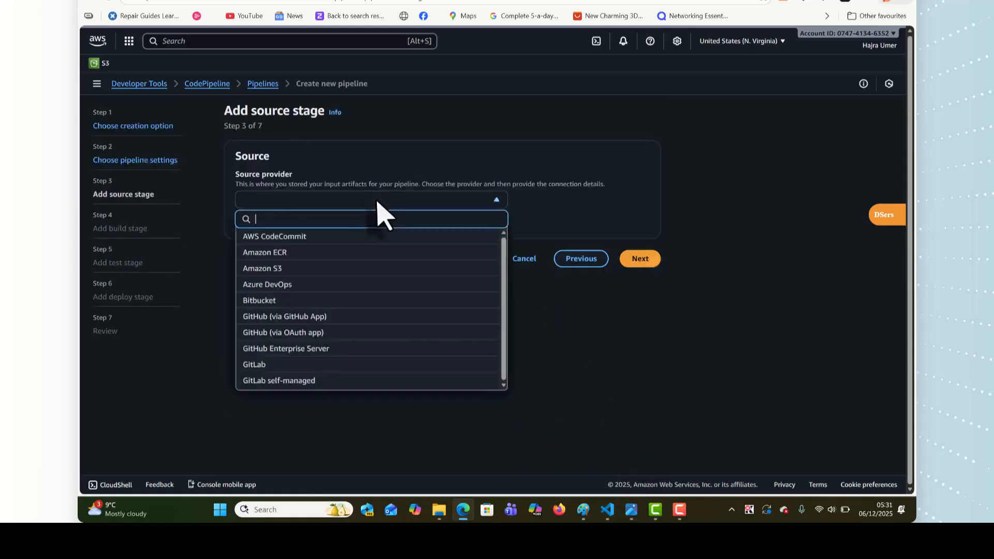
{"action": "left_click", "coordinate": [316, 317]}
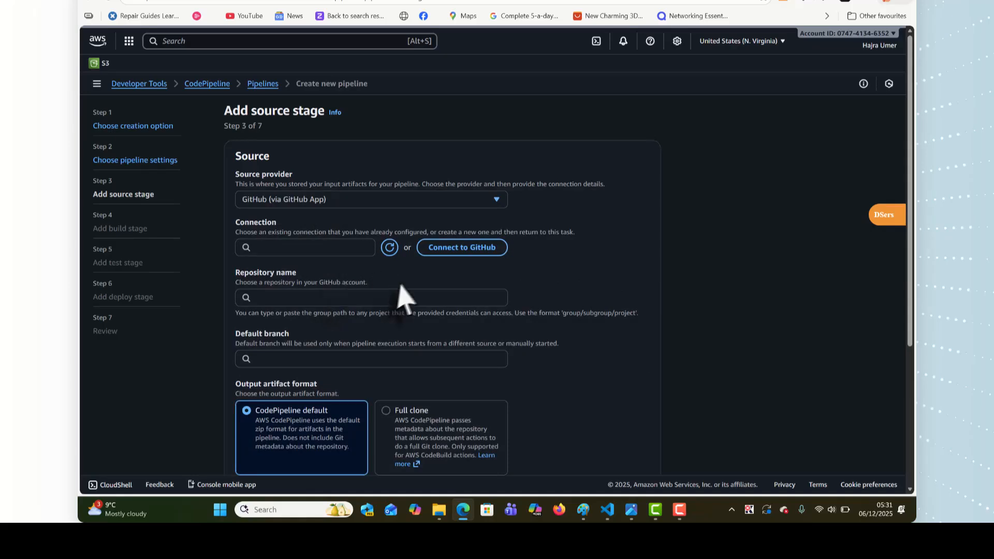
{"action": "left_click", "coordinate": [443, 250]}
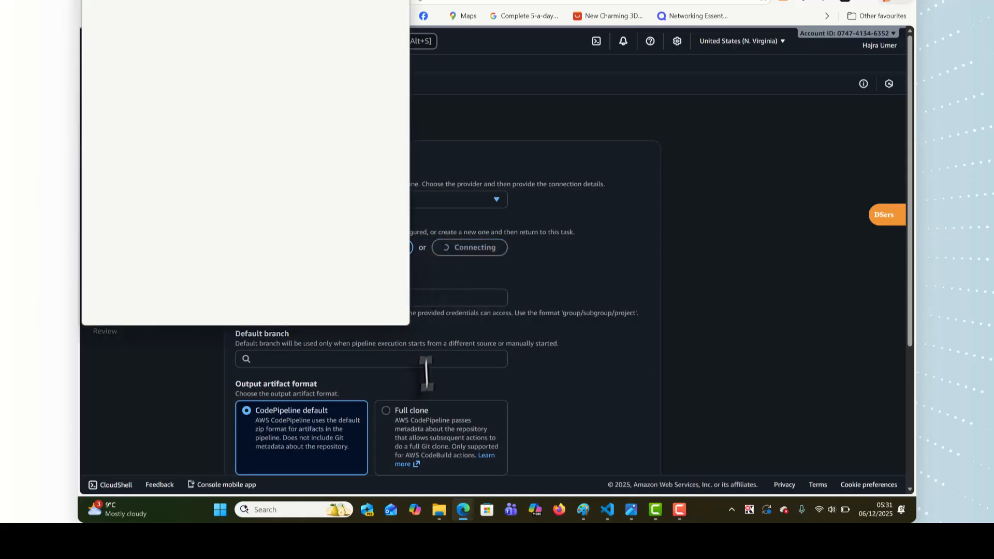
{"action": "left_click", "coordinate": [222, 161]}
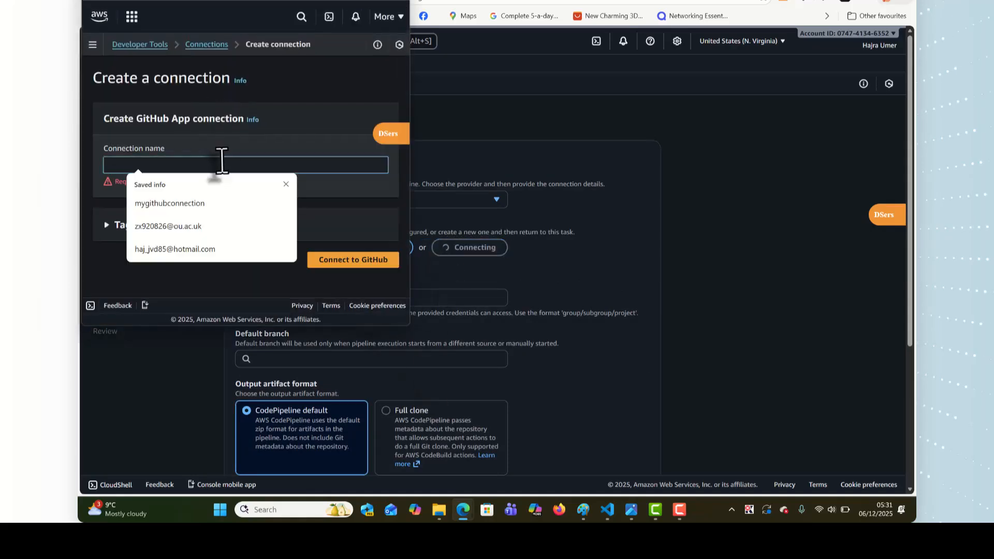
{"action": "left_click", "coordinate": [157, 204]}
{"action": "left_click", "coordinate": [327, 248]}
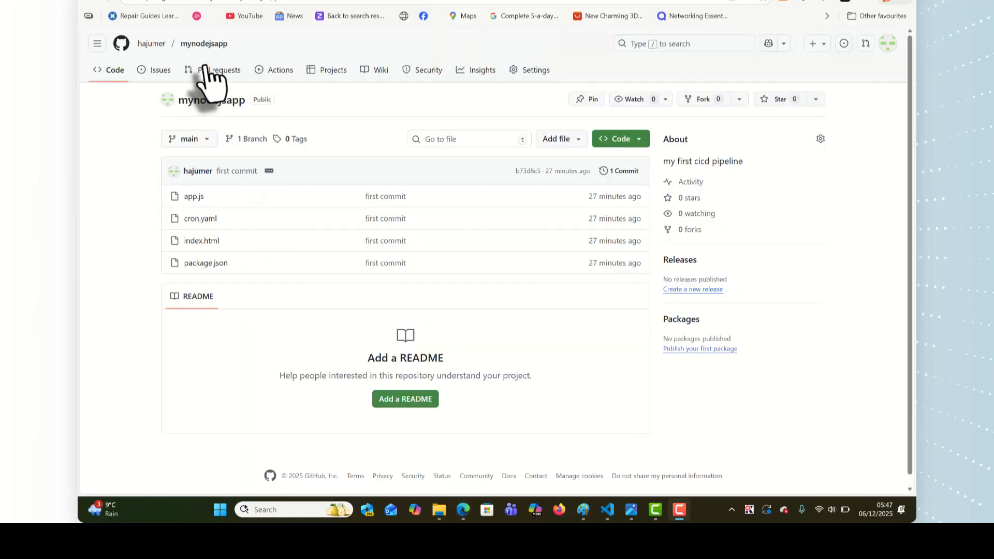
Step: Copy the mynodejsapp repository path, including its owner, from GitHub and paste it as the source stage's repository name
{"action": "left_click_drag", "start_coordinate": [238, 43], "coordinate": [139, 62]}
{"action": "left_click", "coordinate": [162, 85]}
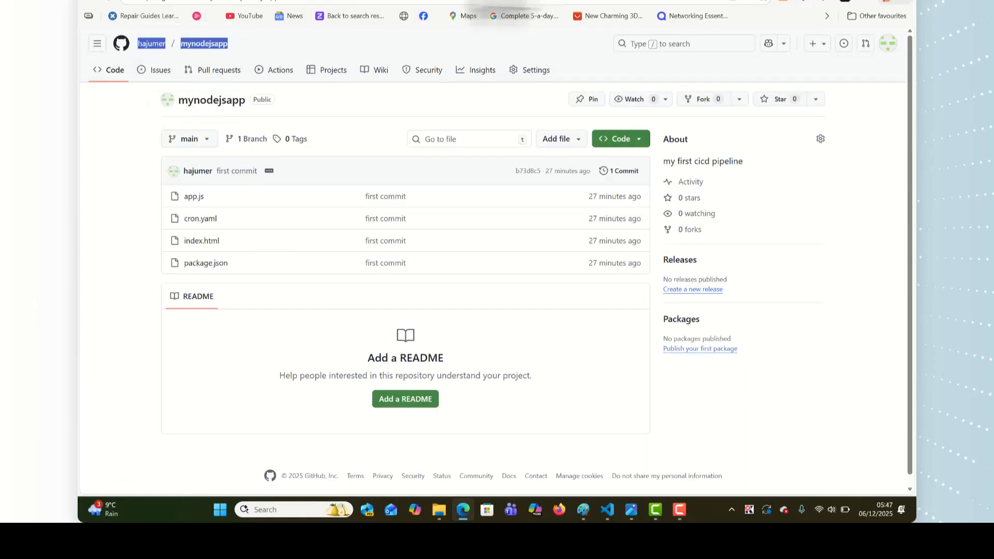
{"action": "left_click", "coordinate": [290, 2]}
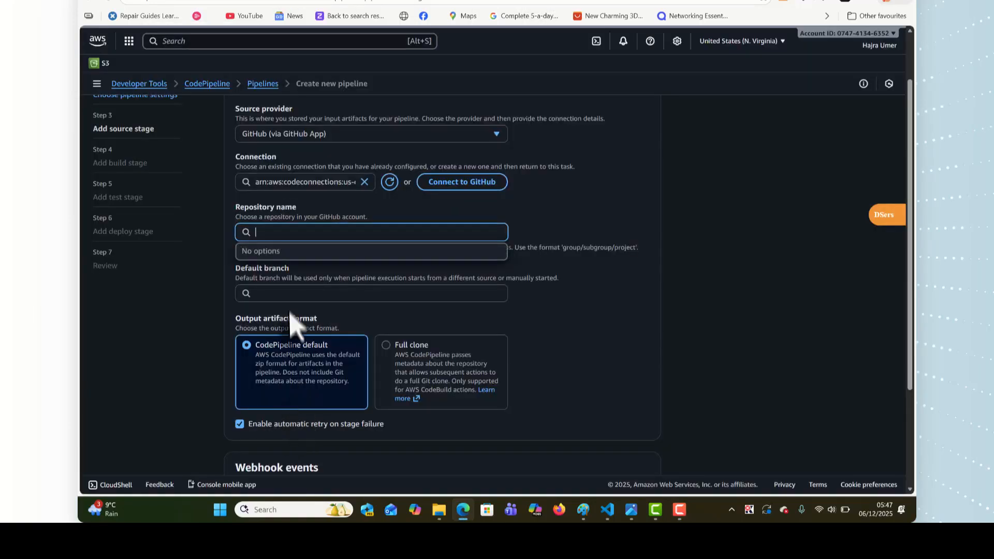
{"action": "left_click", "coordinate": [345, 261]}
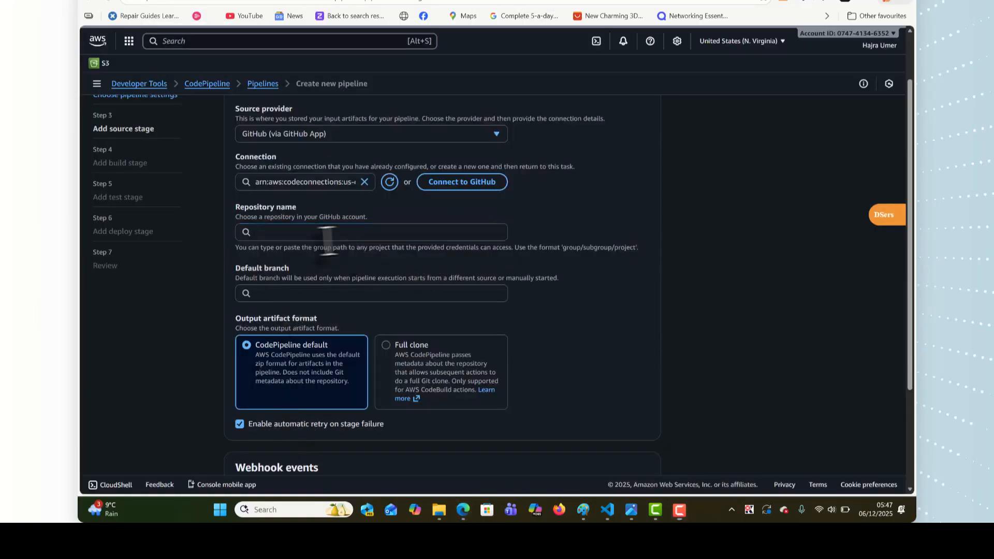
{"action": "left_click", "coordinate": [298, 236]}
{"action": "key", "text": "ctrl+v"}
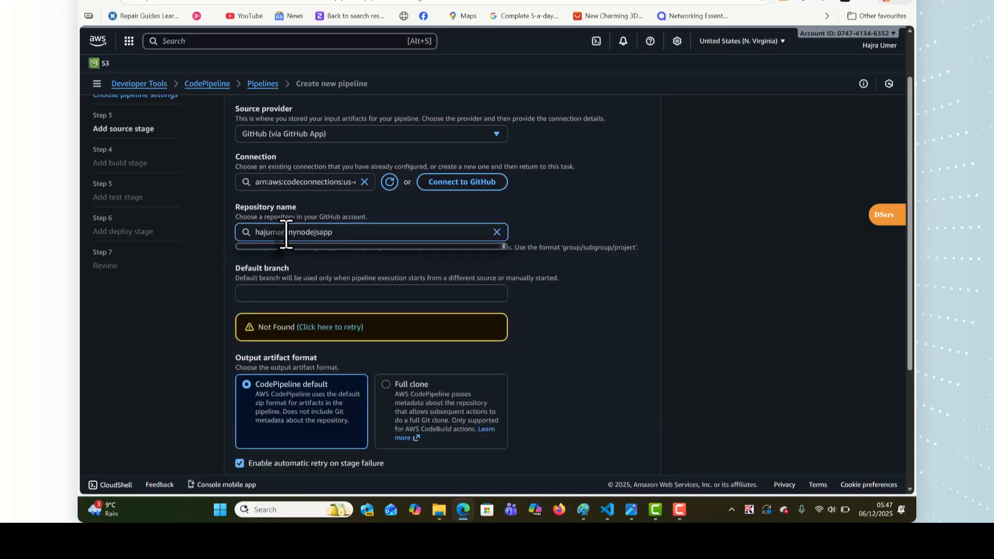
Step: Correct the repository name to the owner/mynodejsapp format, choose main as the default branch, and continue to the build stage
{"action": "left_click", "coordinate": [286, 232]}
{"action": "type", "text": "/"}
{"action": "key", "text": "Delete"}
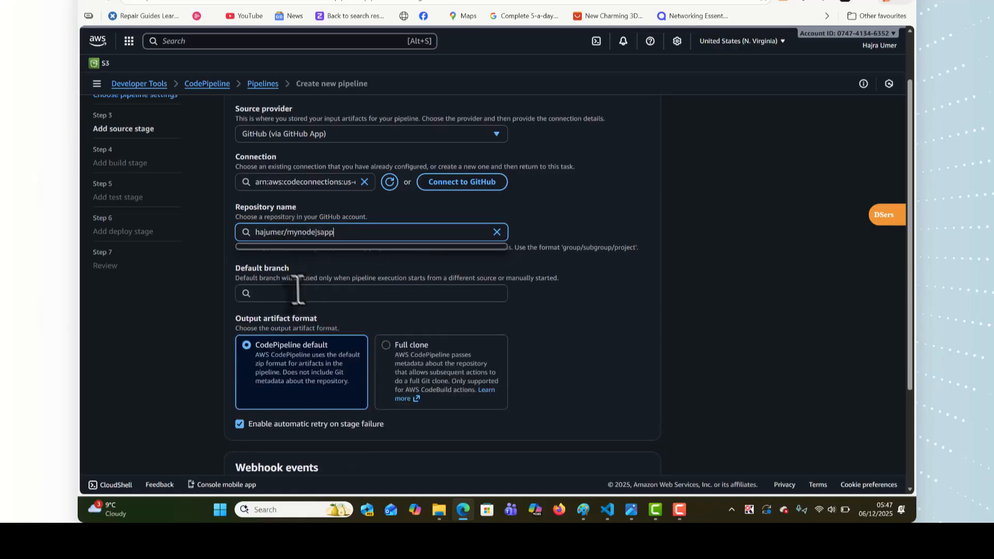
{"action": "left_click", "coordinate": [294, 292]}
{"action": "left_click", "coordinate": [288, 317]}
{"action": "scroll", "coordinate": [310, 380], "scroll_direction": "down", "scroll_amount": 1}
{"action": "scroll", "coordinate": [310, 382], "scroll_direction": "down", "scroll_amount": 3}
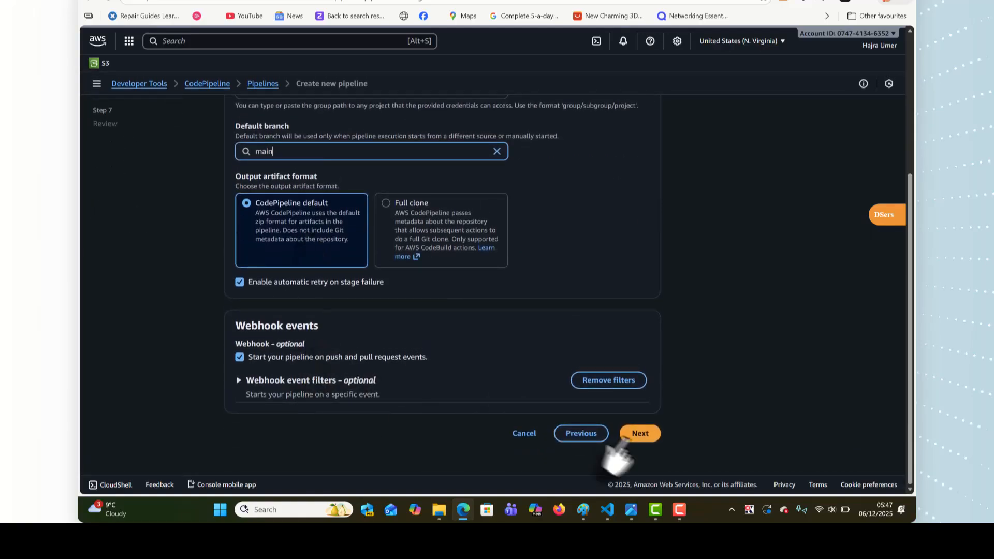
{"action": "left_click", "coordinate": [640, 434]}
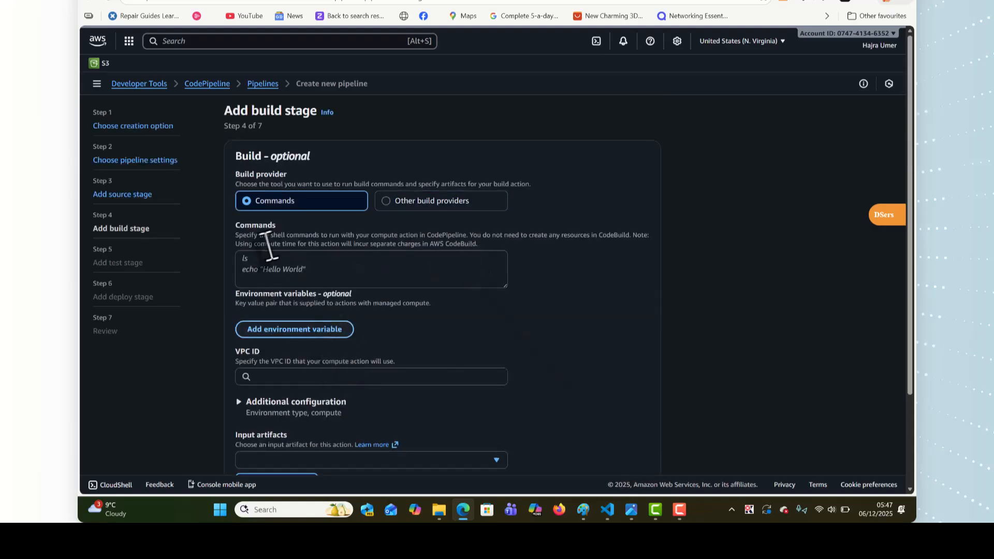
Step: Skip both the build stage and the test stage to reach the deploy stage
{"action": "scroll", "coordinate": [403, 307], "scroll_direction": "down", "scroll_amount": 2}
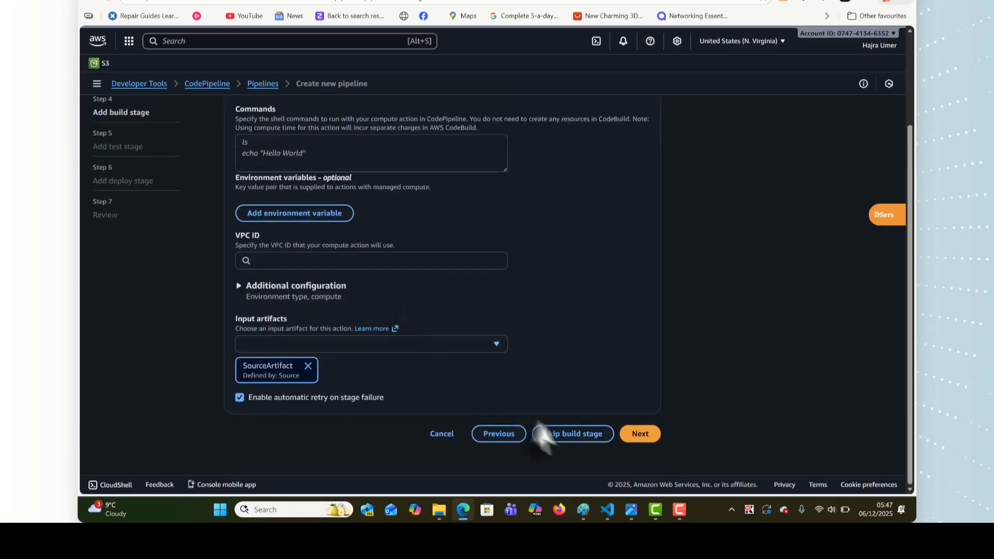
{"action": "left_click", "coordinate": [562, 439]}
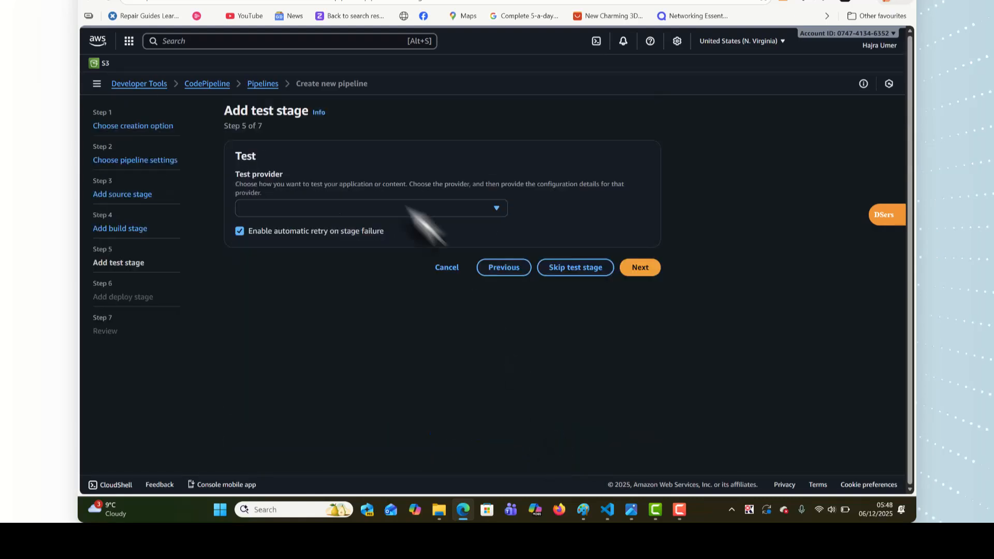
{"action": "left_click", "coordinate": [373, 209]}
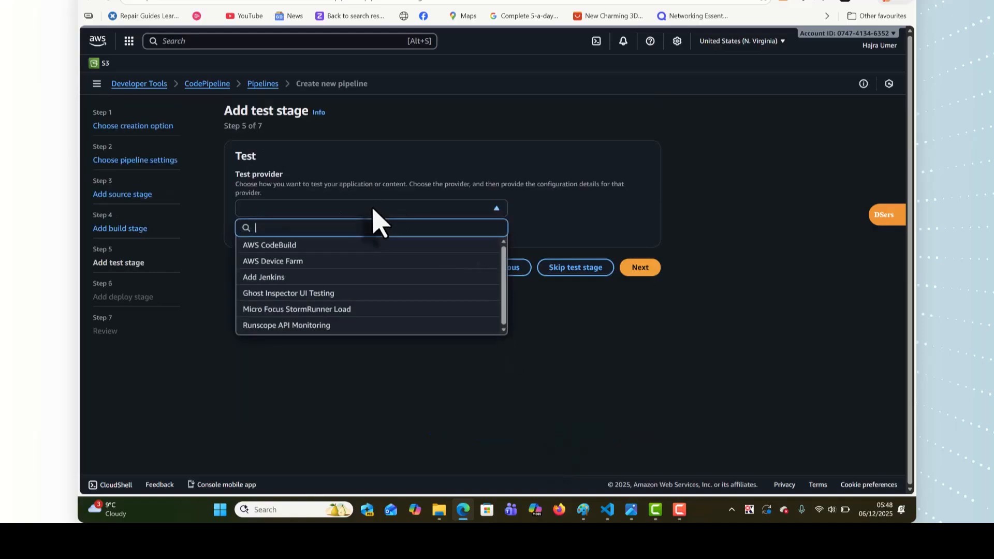
{"action": "left_click", "coordinate": [541, 352]}
{"action": "left_click", "coordinate": [579, 268]}
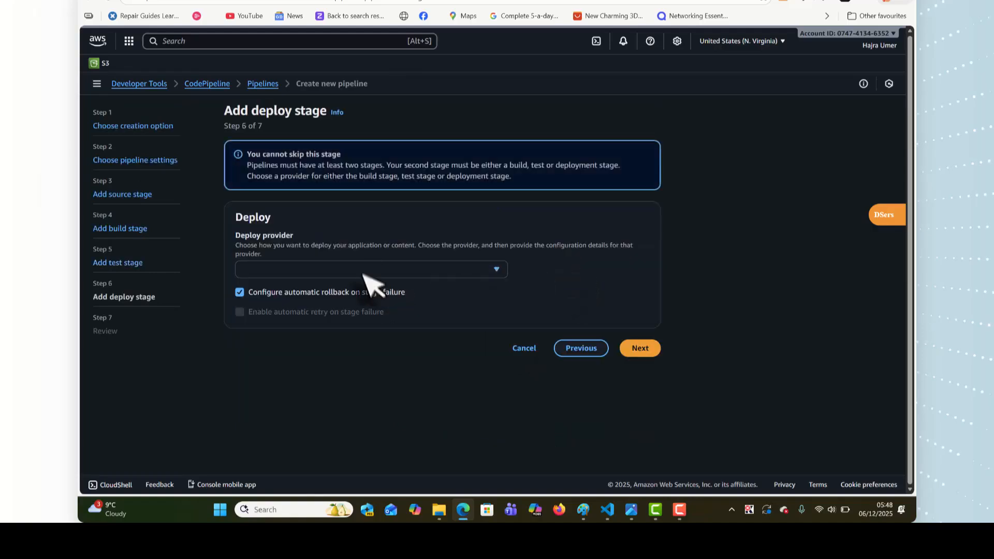
Step: Set the deploy provider to AWS Elastic Beanstalk with application mywebnodejsapp and environment MywebnodejsappDEV-env
{"action": "left_click", "coordinate": [289, 272]}
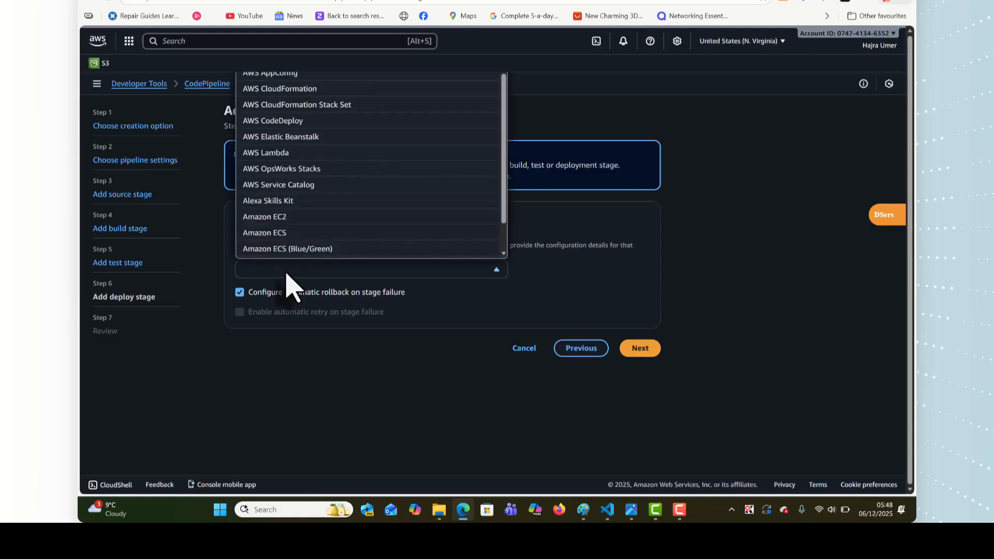
{"action": "left_click", "coordinate": [292, 137]}
{"action": "scroll", "coordinate": [399, 410], "scroll_direction": "down", "scroll_amount": 3}
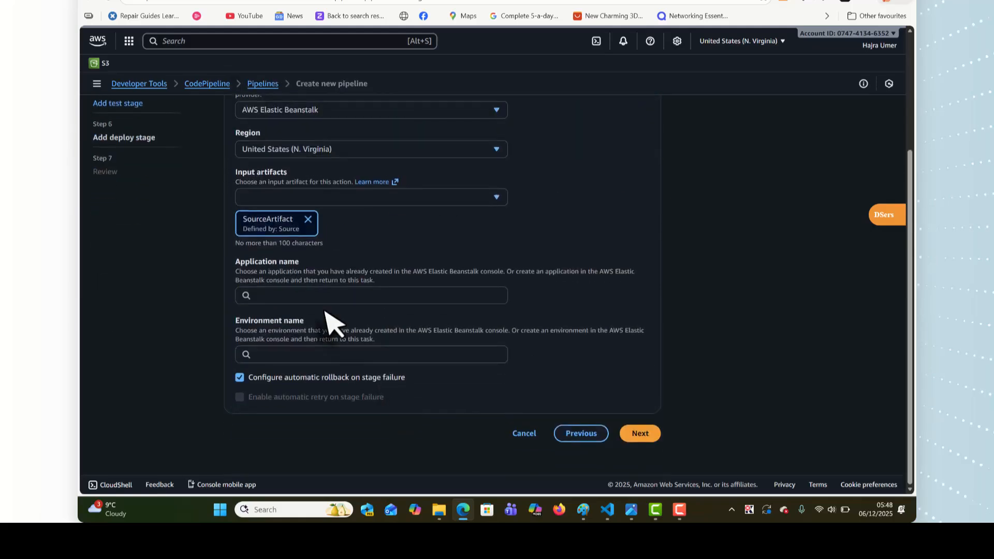
{"action": "left_click", "coordinate": [308, 294]}
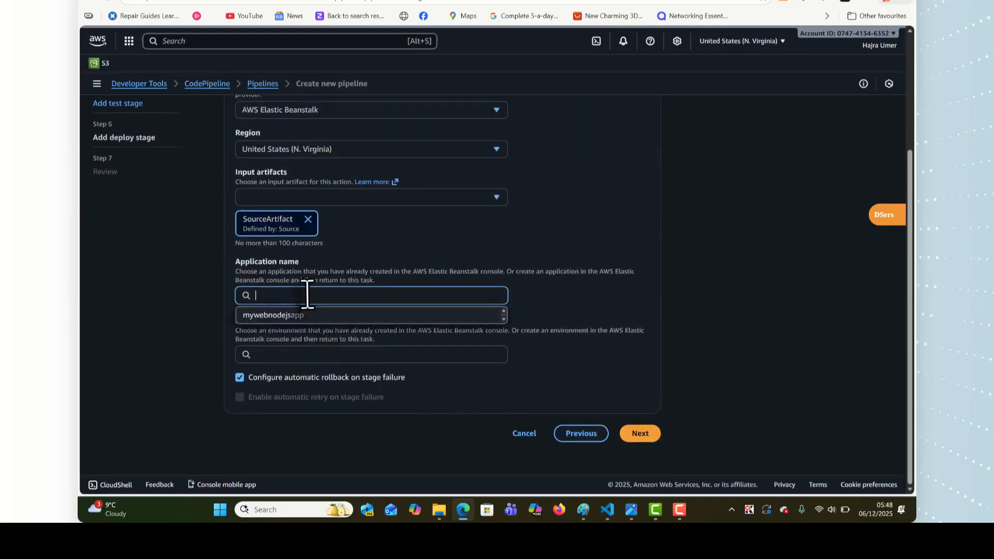
{"action": "left_click", "coordinate": [280, 315]}
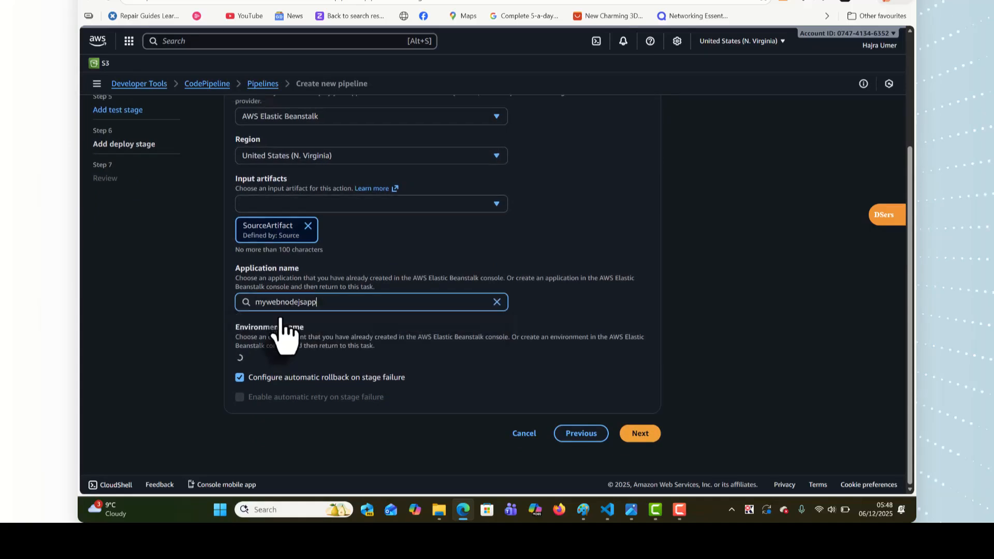
{"action": "left_click", "coordinate": [317, 355]}
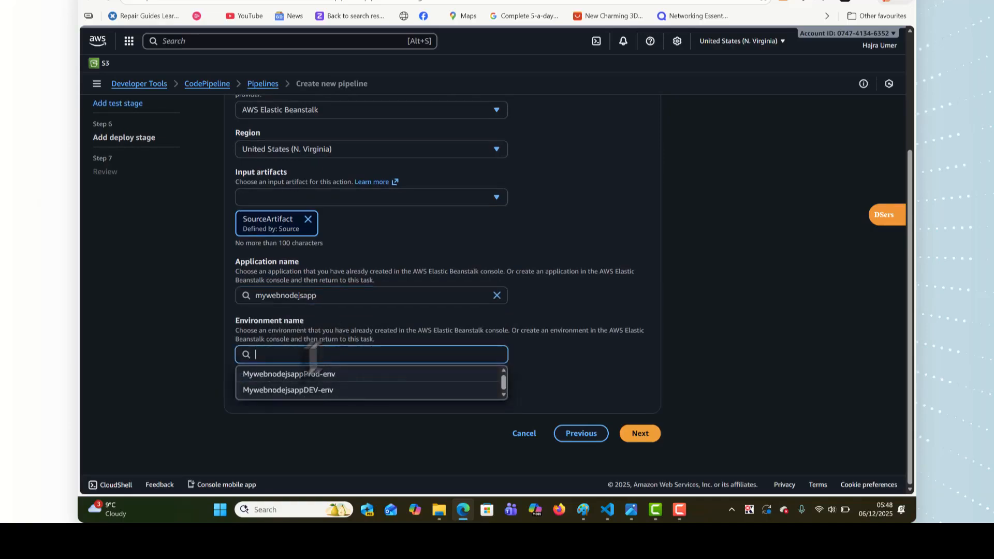
{"action": "left_click", "coordinate": [313, 393]}
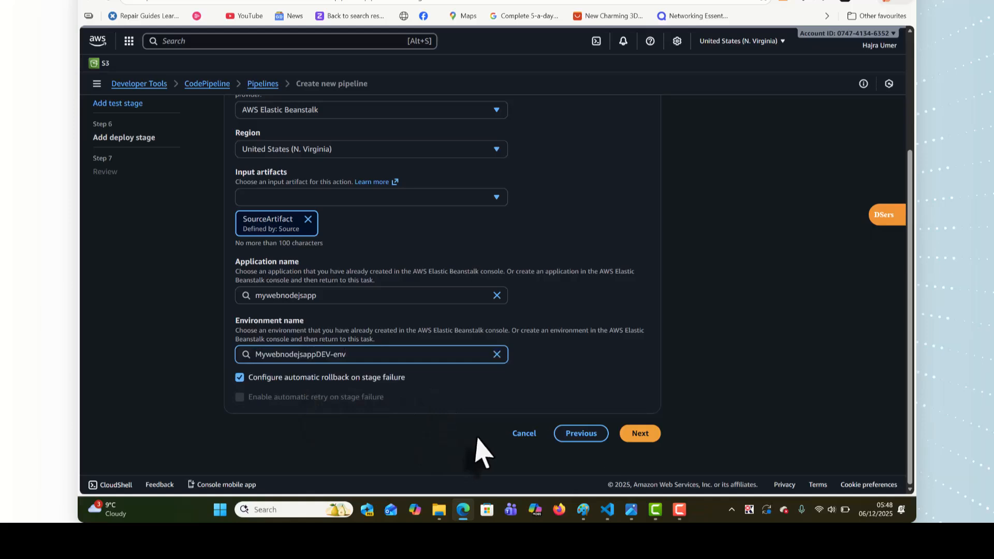
Step: Continue to the review page, go through the pipeline settings, and create the pipeline
{"action": "left_click", "coordinate": [640, 435]}
{"action": "scroll", "coordinate": [660, 366], "scroll_direction": "down", "scroll_amount": 2}
{"action": "scroll", "coordinate": [660, 370], "scroll_direction": "down", "scroll_amount": 9}
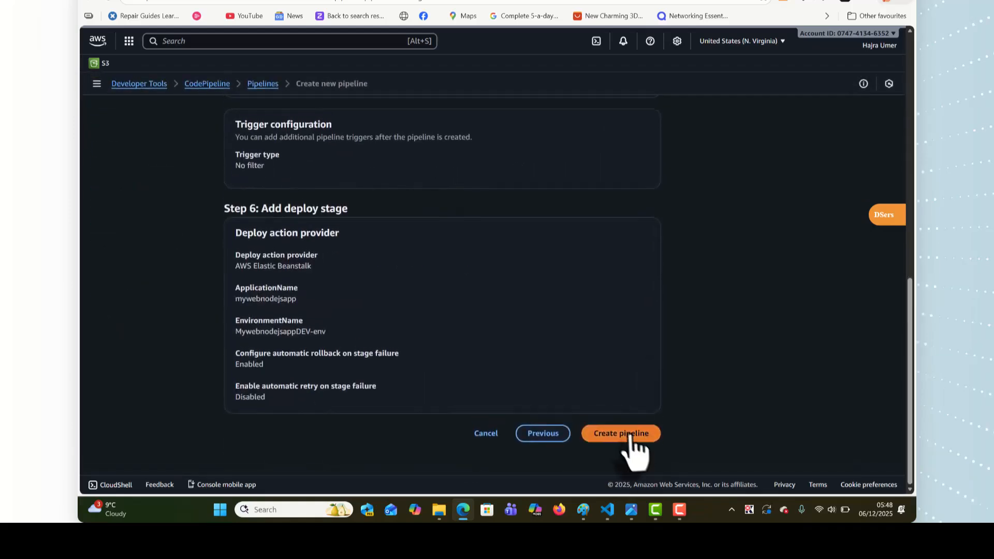
{"action": "left_click", "coordinate": [628, 437]}
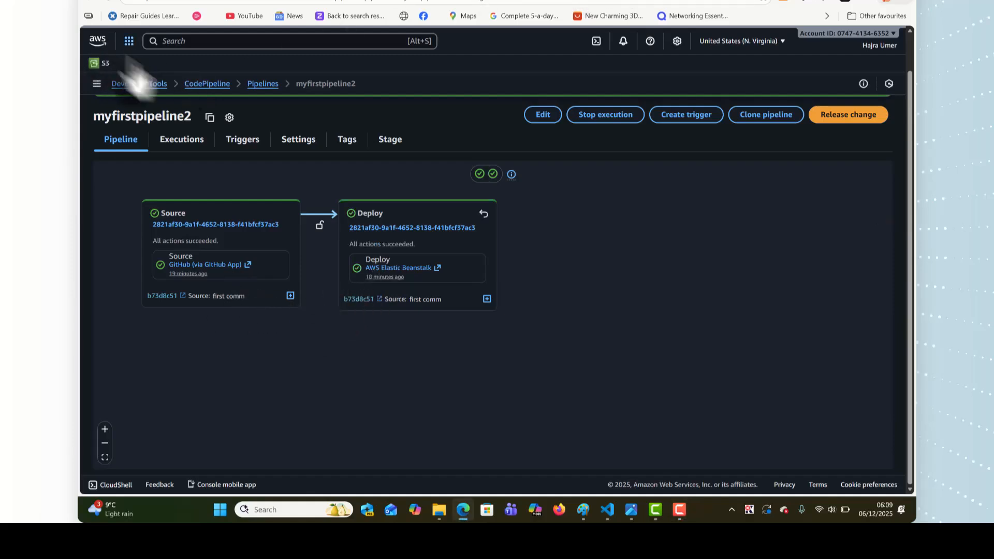
Step: Go to Elastic Beanstalk, open the MywebnodejsappDEV-env domain, and examine the deployed web page
{"action": "left_click", "coordinate": [99, 41]}
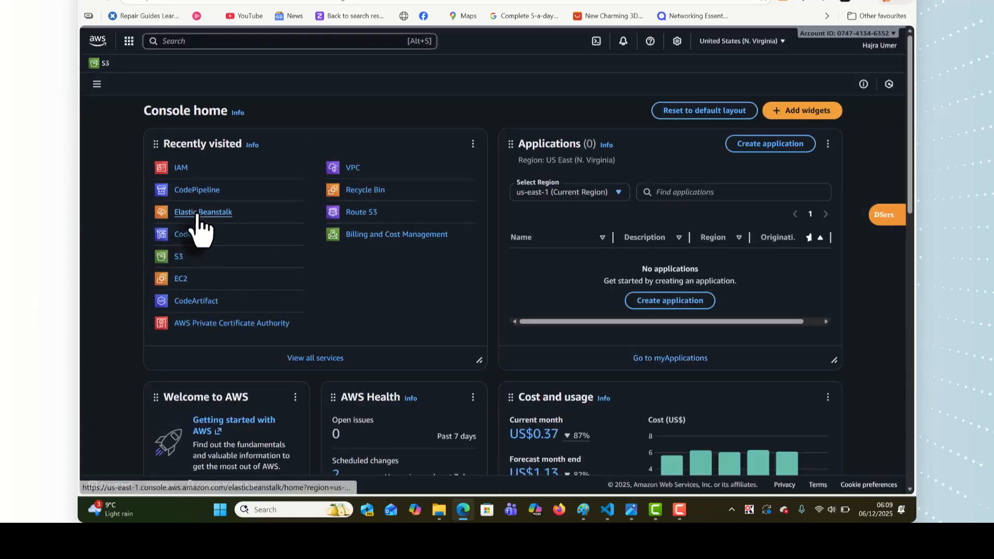
{"action": "left_click", "coordinate": [197, 213]}
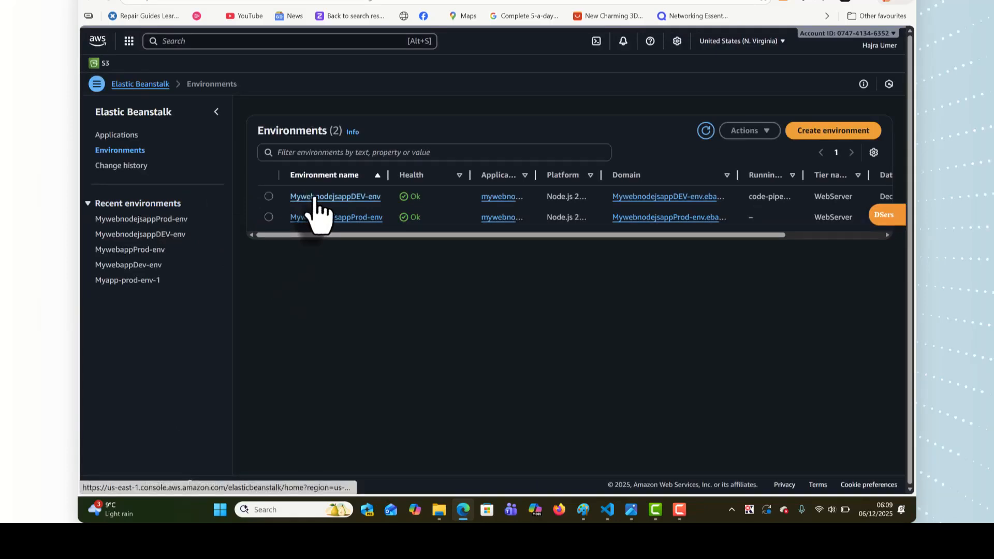
{"action": "left_click", "coordinate": [344, 201]}
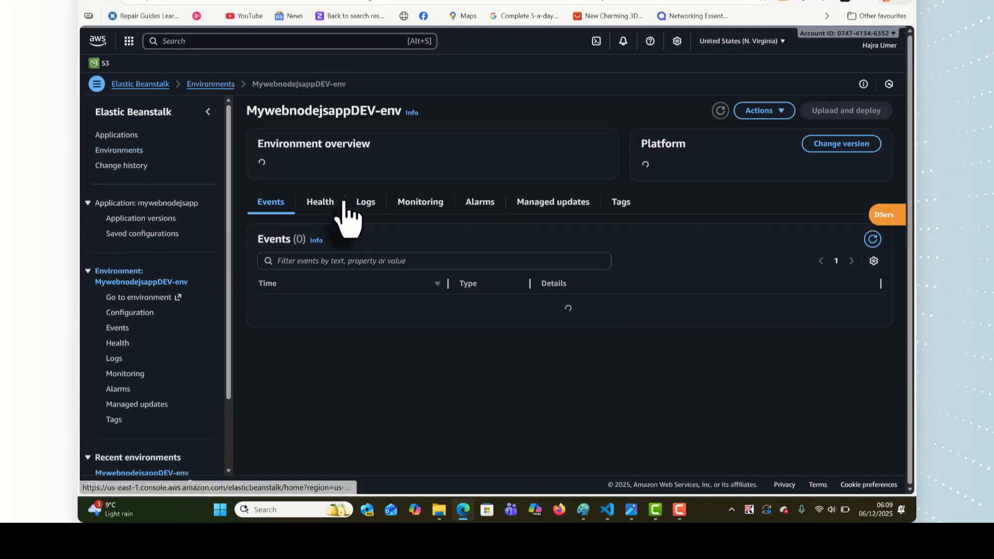
{"action": "left_click", "coordinate": [321, 221]}
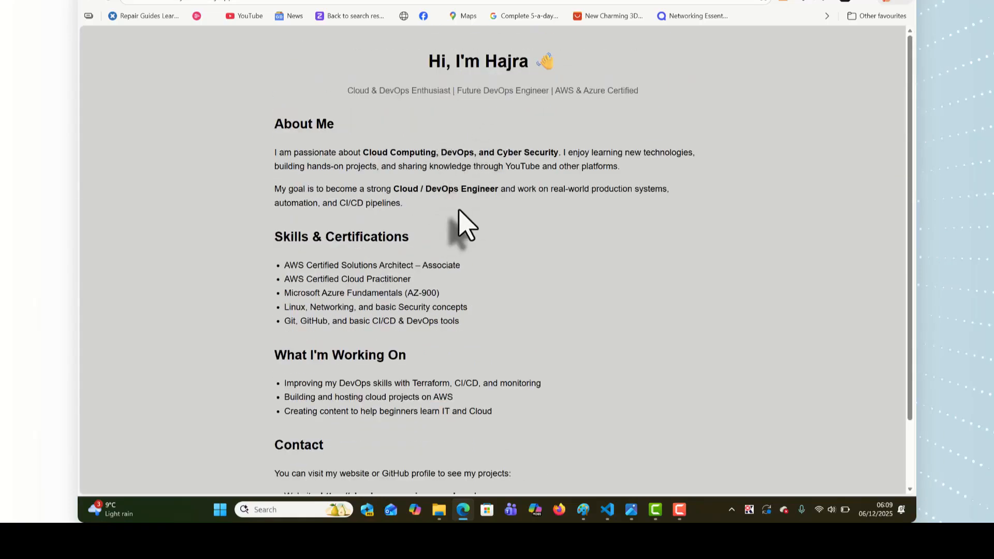
{"action": "scroll", "coordinate": [438, 108], "scroll_direction": "down", "scroll_amount": 3}
{"action": "scroll", "coordinate": [422, 85], "scroll_direction": "up", "scroll_amount": 3}
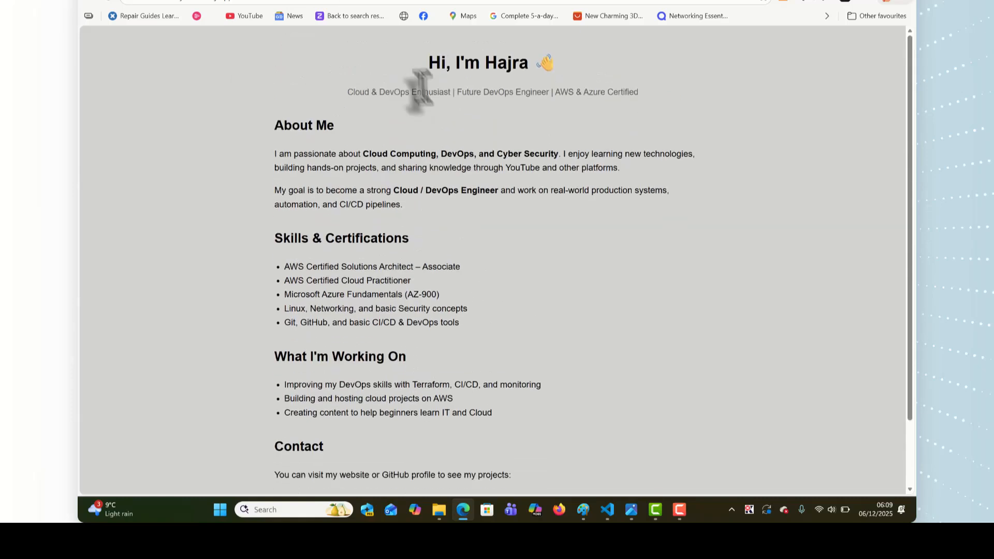
{"action": "scroll", "coordinate": [579, 134], "scroll_direction": "down", "scroll_amount": 2}
{"action": "scroll", "coordinate": [584, 148], "scroll_direction": "up", "scroll_amount": 2}
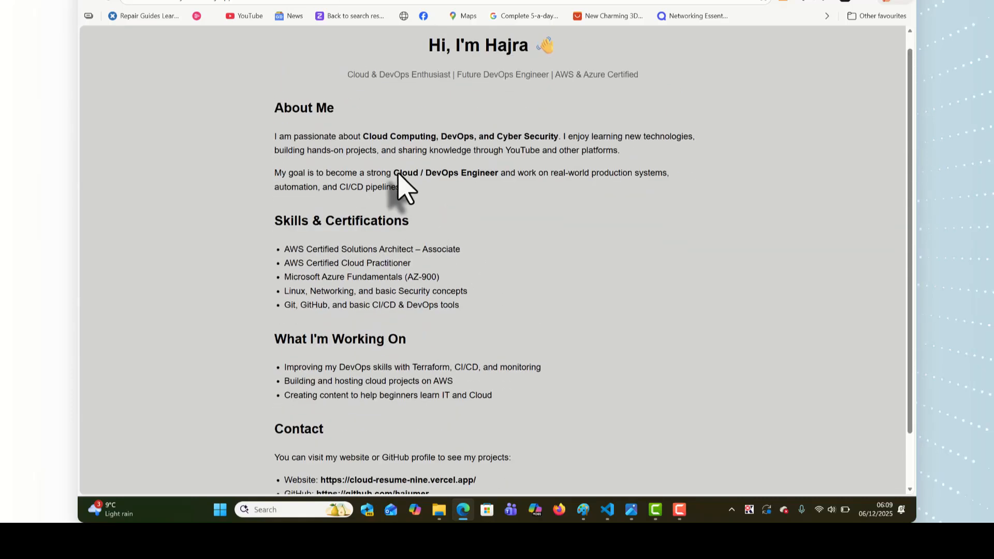
{"action": "scroll", "coordinate": [398, 174], "scroll_direction": "up", "scroll_amount": 1}
Step: In the mynodejsapp GitHub repository, set the body background-color in index.html to pink and commit directly to the main branch
{"action": "left_click", "coordinate": [182, 2]}
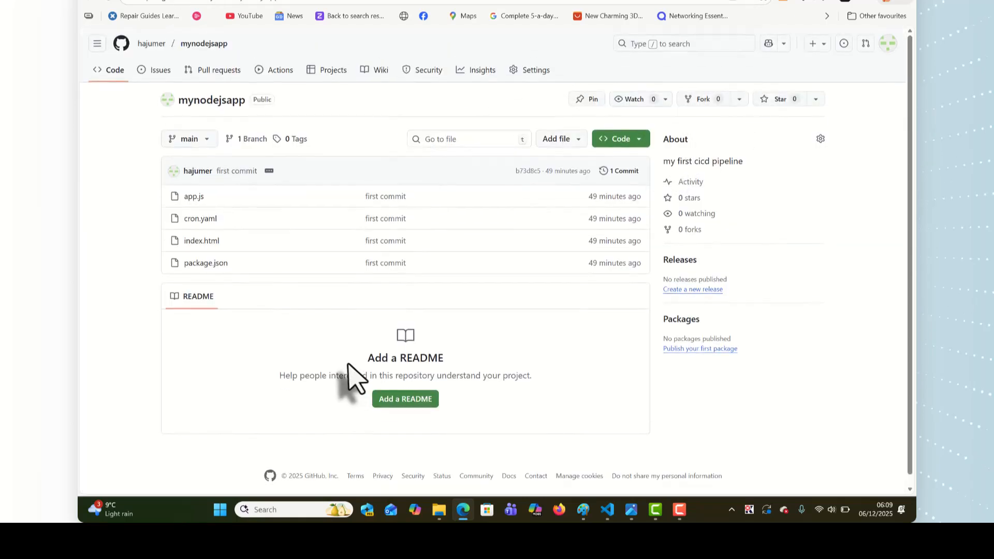
{"action": "left_click", "coordinate": [203, 242]}
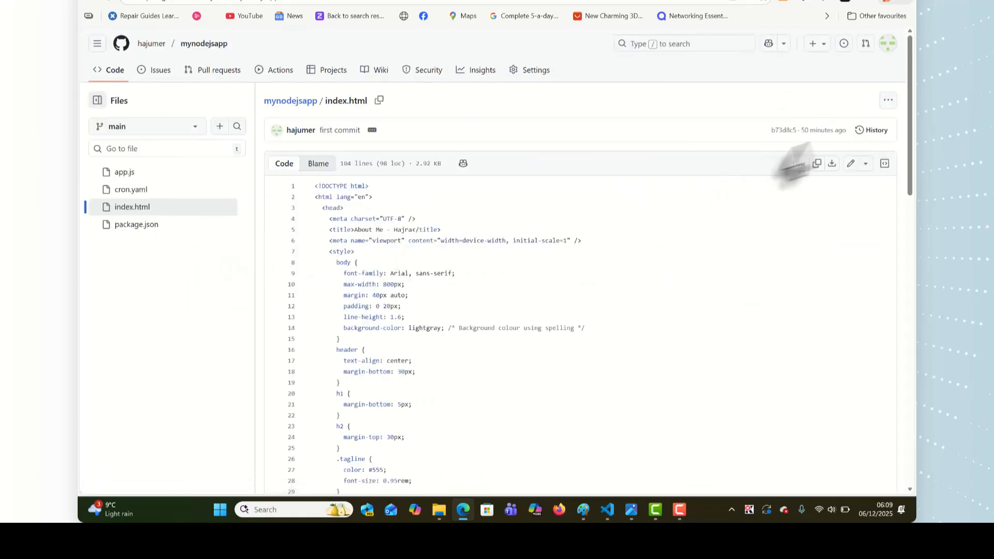
{"action": "left_click", "coordinate": [851, 163]}
{"action": "scroll", "coordinate": [520, 228], "scroll_direction": "down", "scroll_amount": 3}
{"action": "scroll", "coordinate": [426, 261], "scroll_direction": "up", "scroll_amount": 2}
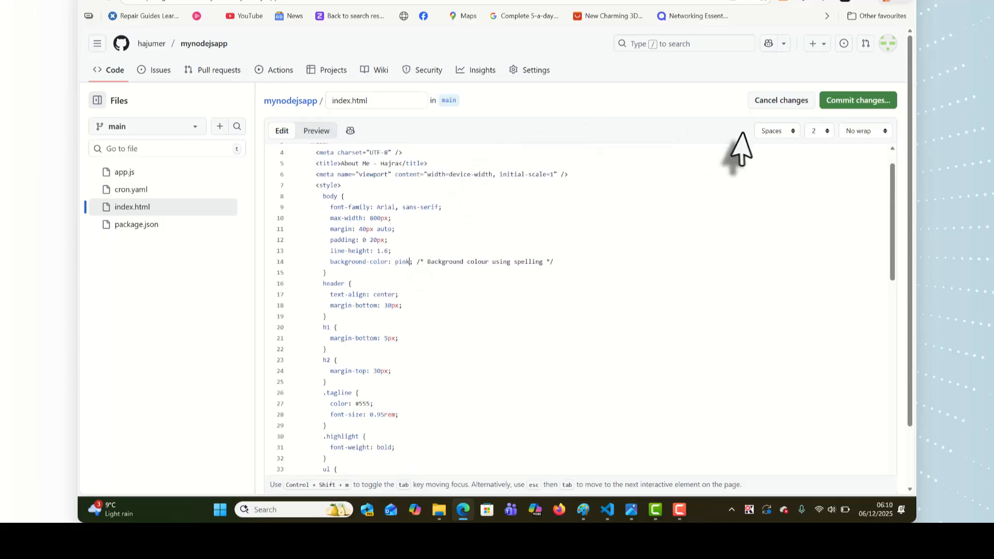
{"action": "left_click", "coordinate": [841, 107]}
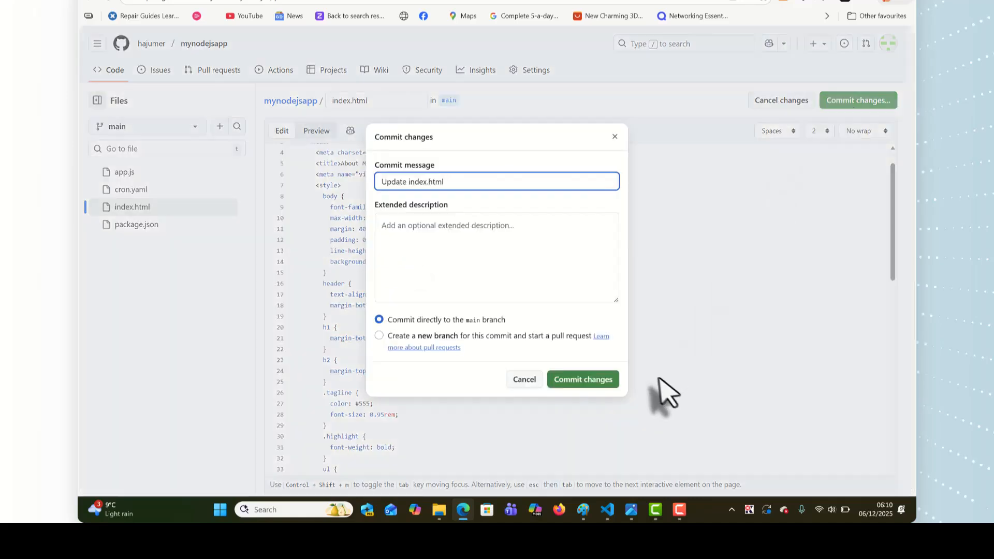
{"action": "left_click", "coordinate": [585, 379]}
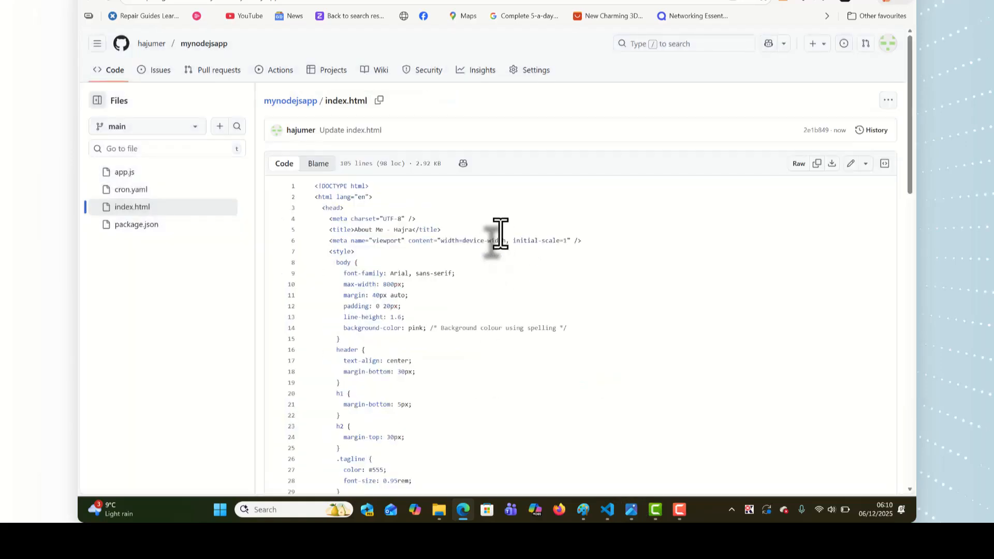
Step: Check the pipeline run in CodePipeline, and open the MywebnodejsappDEV-env domain from Elastic Beanstalk to inspect the updated page
{"action": "left_click", "coordinate": [309, 4]}
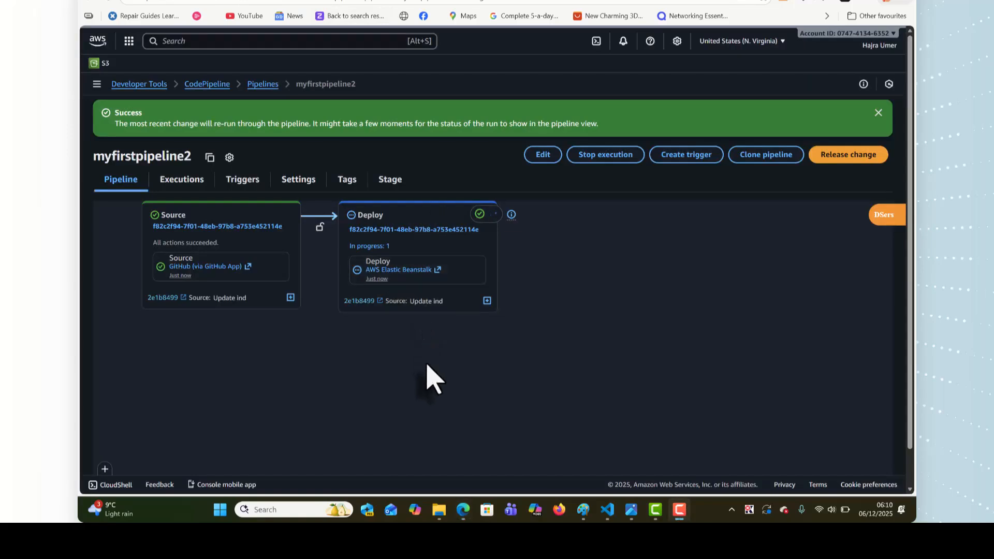
{"action": "left_click", "coordinate": [363, 229]}
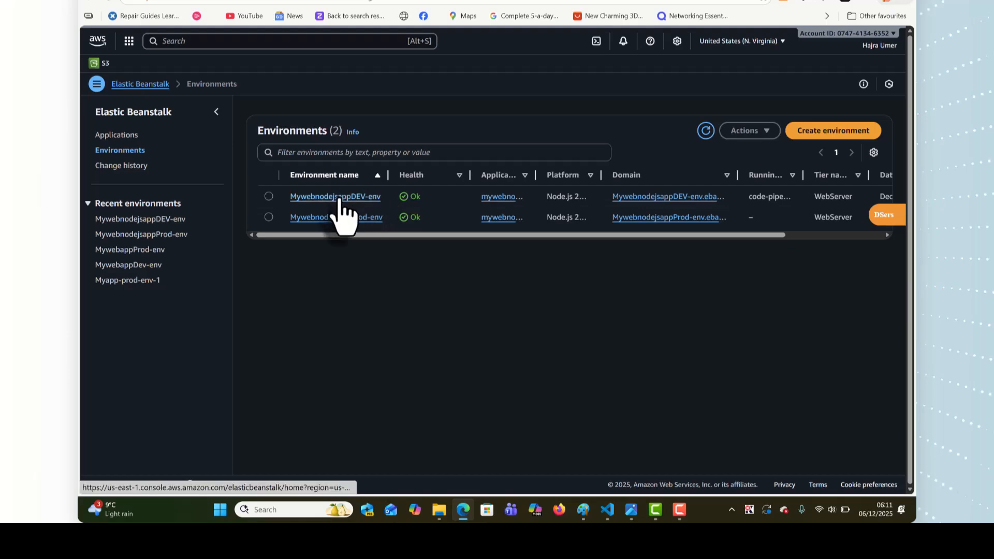
{"action": "left_click", "coordinate": [339, 199]}
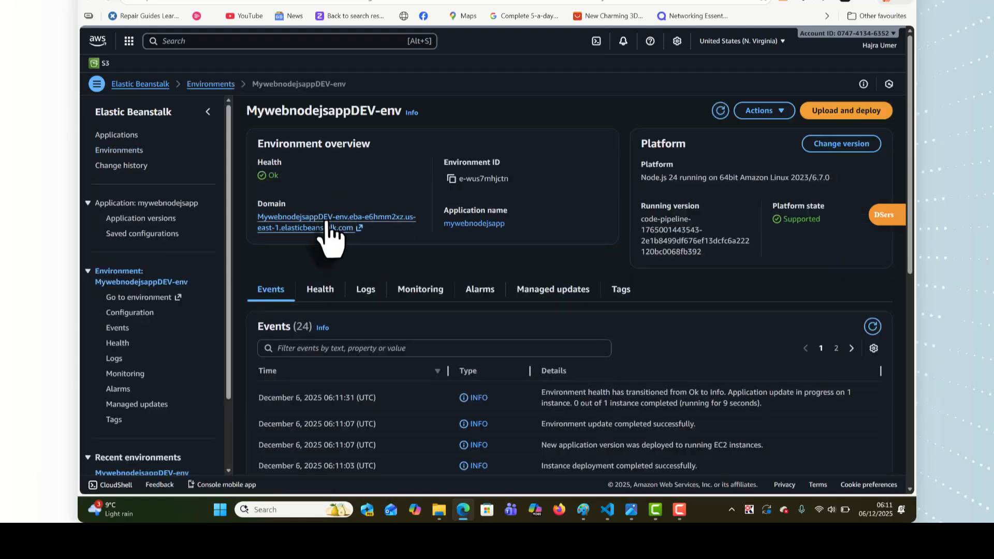
{"action": "left_click", "coordinate": [326, 221]}
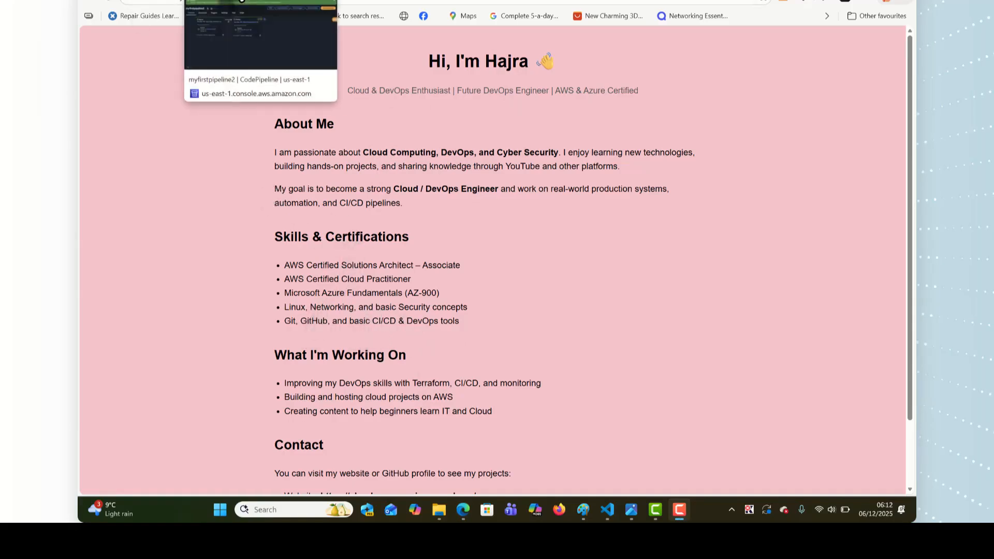
Step: Return to myfirstpipeline2, edit it, and add a stage named Deplot-to-prod after the Deploy stage
{"action": "left_click", "coordinate": [241, 1]}
{"action": "left_click", "coordinate": [541, 155]}
{"action": "scroll", "coordinate": [506, 318], "scroll_direction": "down", "scroll_amount": 10}
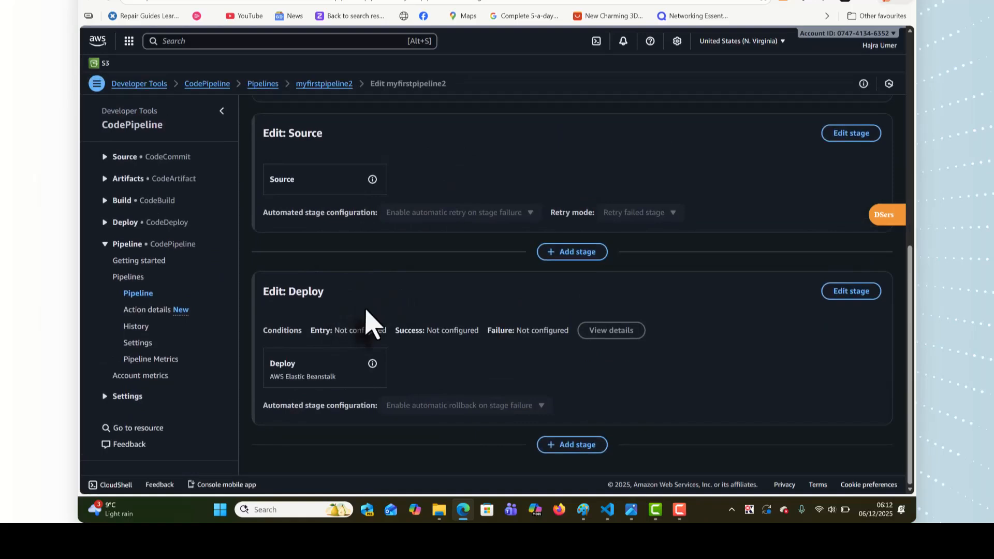
{"action": "left_click", "coordinate": [566, 448]}
{"action": "left_click", "coordinate": [397, 259]}
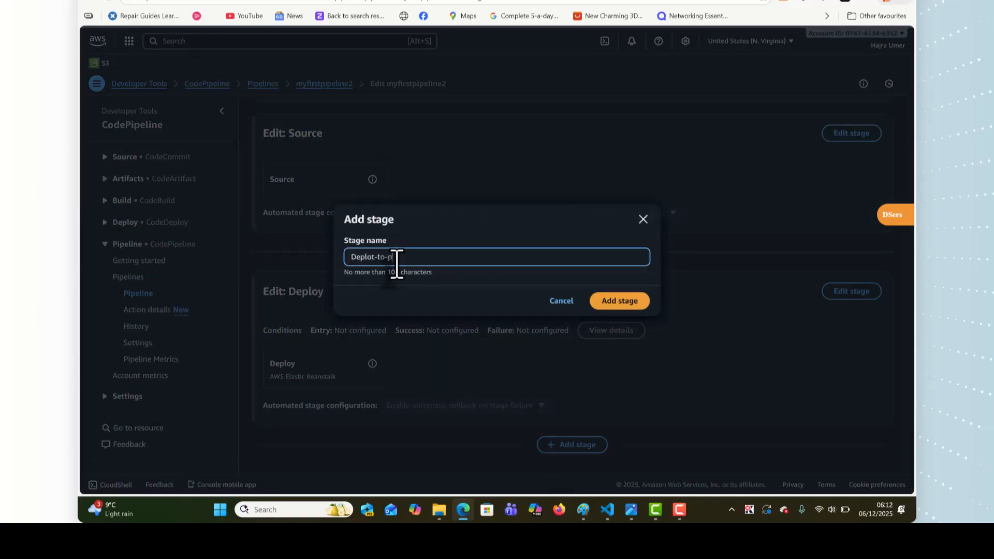
{"action": "left_click", "coordinate": [622, 302]}
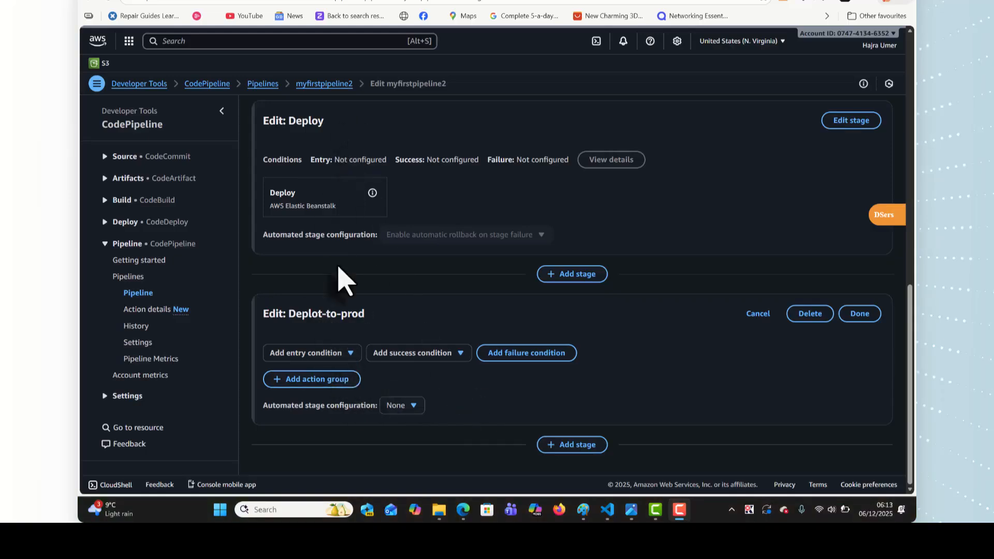
Step: Add an action group to Deplot-to-prod with an action named DepolyToProd, using AWS Elastic Beanstalk as provider and SourceArtifact as input artifact
{"action": "left_click", "coordinate": [329, 386]}
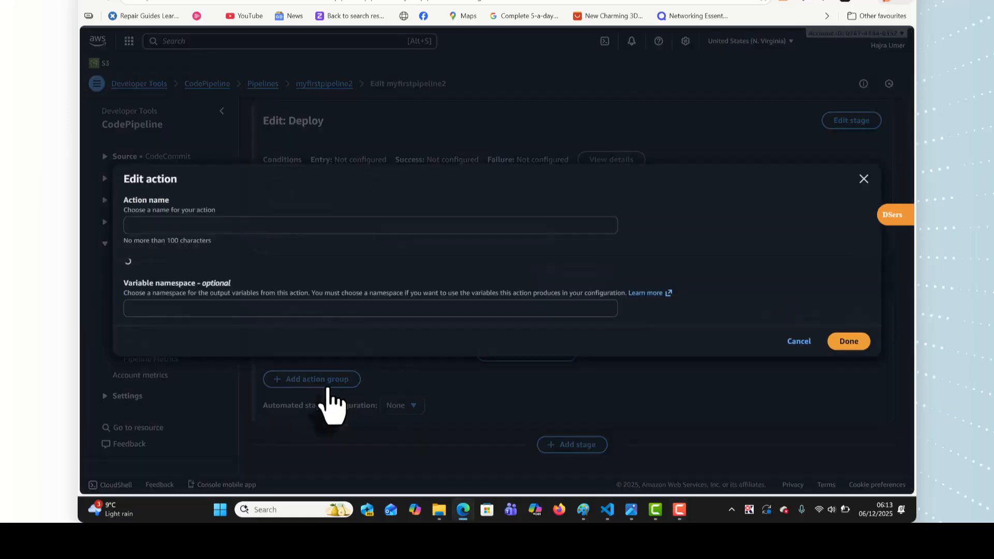
{"action": "left_click", "coordinate": [161, 214]}
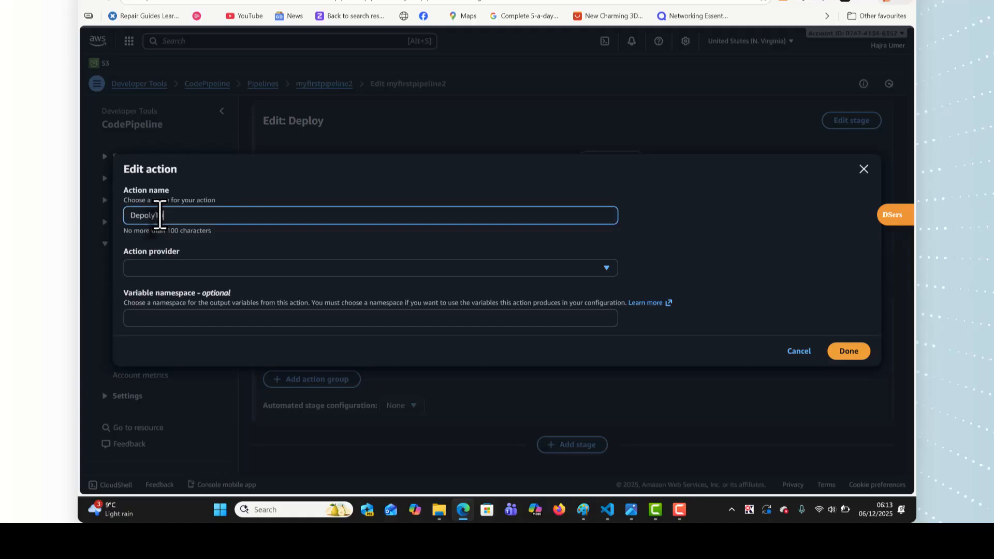
{"action": "left_click", "coordinate": [192, 273]}
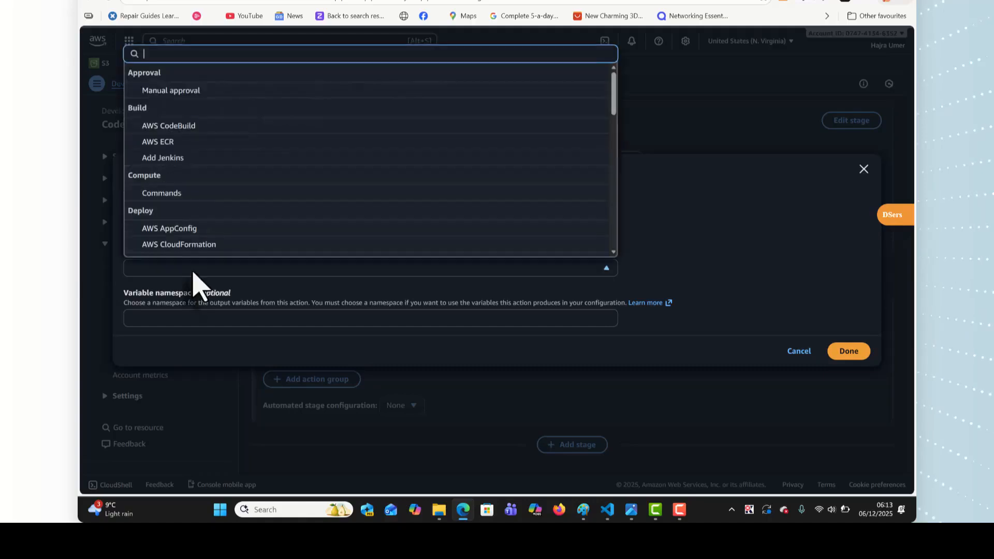
{"action": "key", "text": "Escape"}
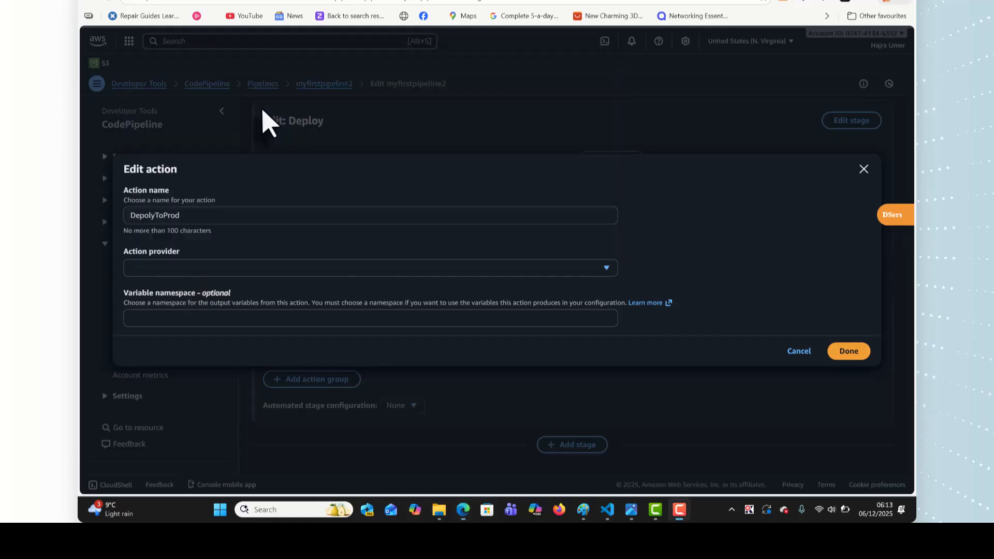
{"action": "left_click", "coordinate": [198, 274]}
{"action": "scroll", "coordinate": [207, 202], "scroll_direction": "down", "scroll_amount": 2}
{"action": "left_click", "coordinate": [201, 207]}
{"action": "left_click", "coordinate": [178, 258]}
{"action": "left_click", "coordinate": [166, 282]}
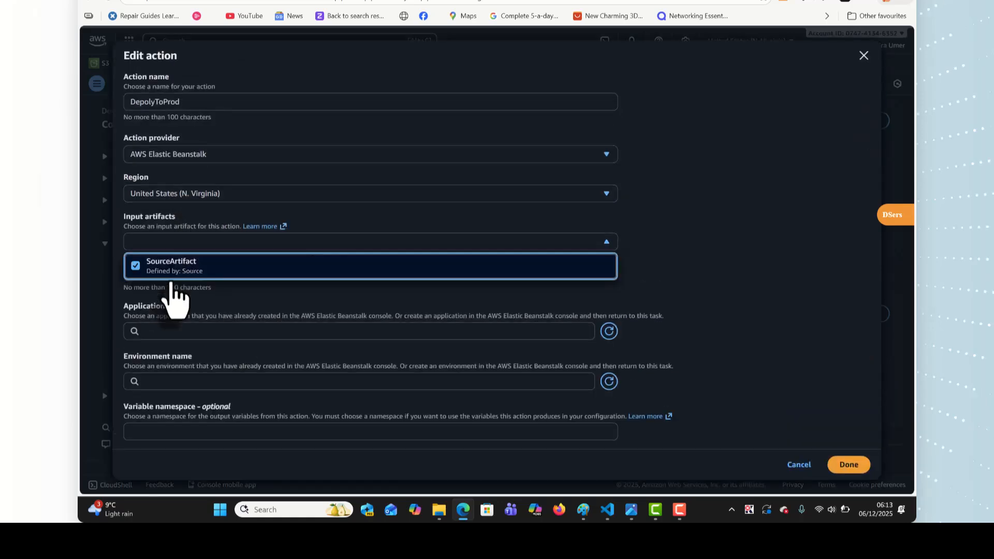
Step: Target the DepolyToProd action at application mywebnodejsapp and environment MywebnodejsappProd-env, and finish the action
{"action": "left_click", "coordinate": [190, 330]}
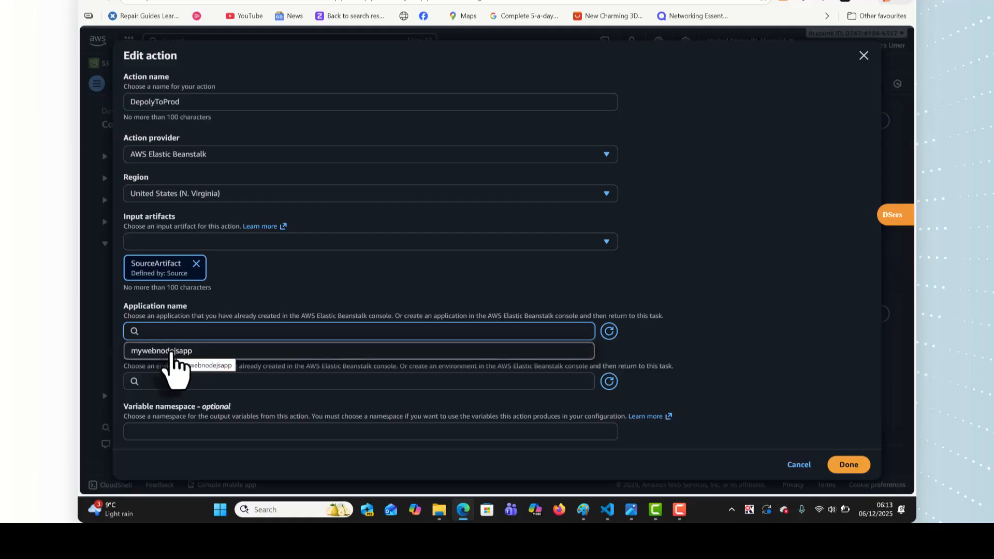
{"action": "left_click", "coordinate": [172, 351]}
{"action": "left_click", "coordinate": [182, 382]}
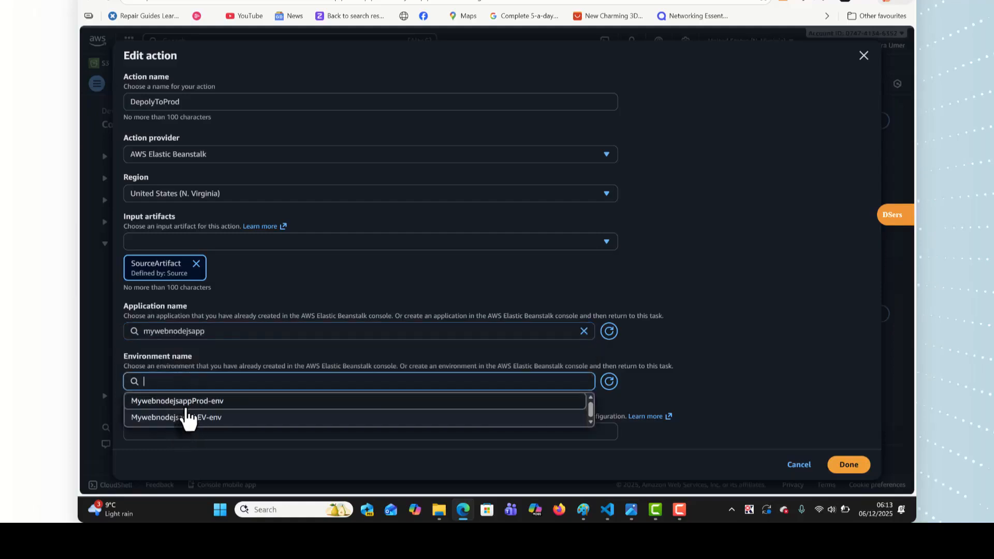
{"action": "left_click", "coordinate": [185, 405]}
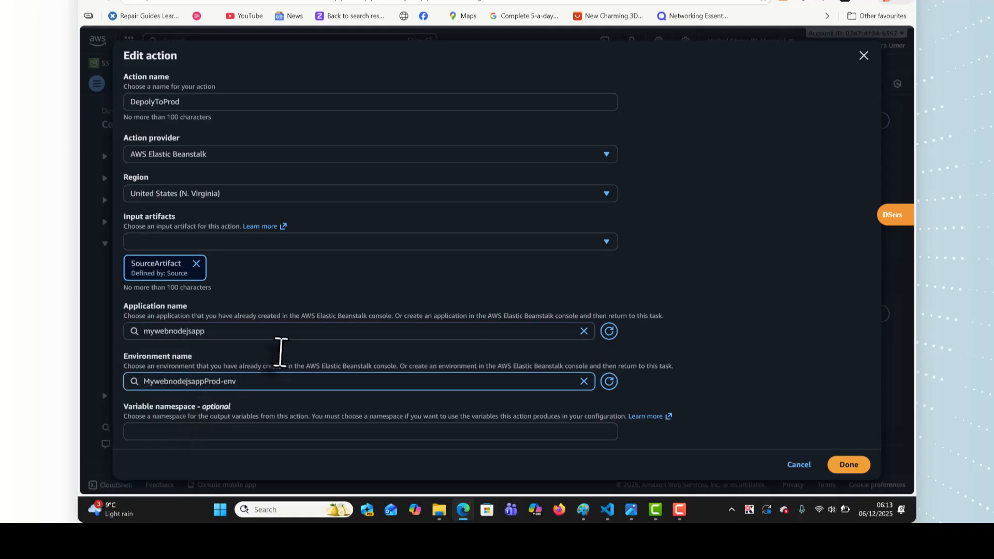
{"action": "left_click", "coordinate": [849, 465]}
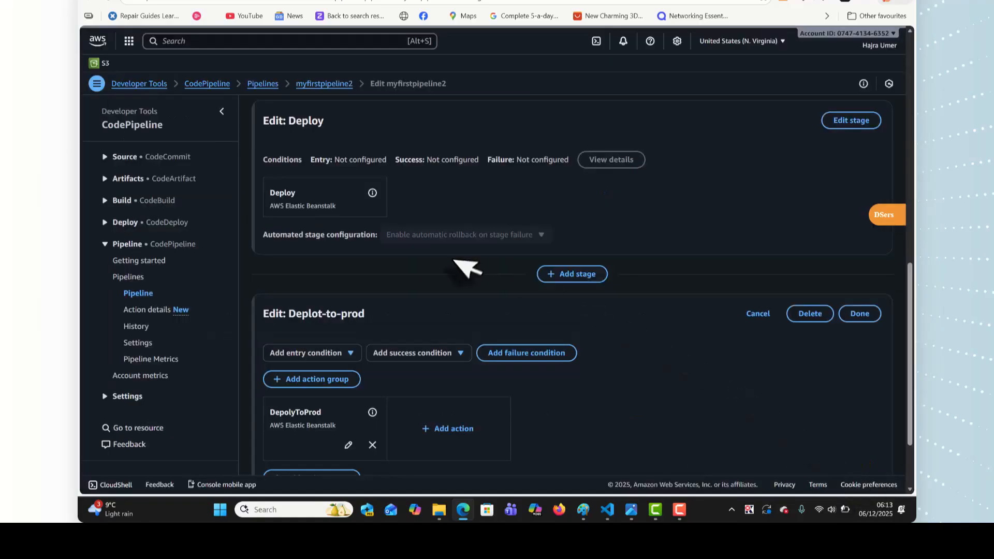
Step: Below DepolyToProd, add an action group with an action named ManualApproval that uses the Manual approval provider
{"action": "scroll", "coordinate": [459, 270], "scroll_direction": "down", "scroll_amount": 2}
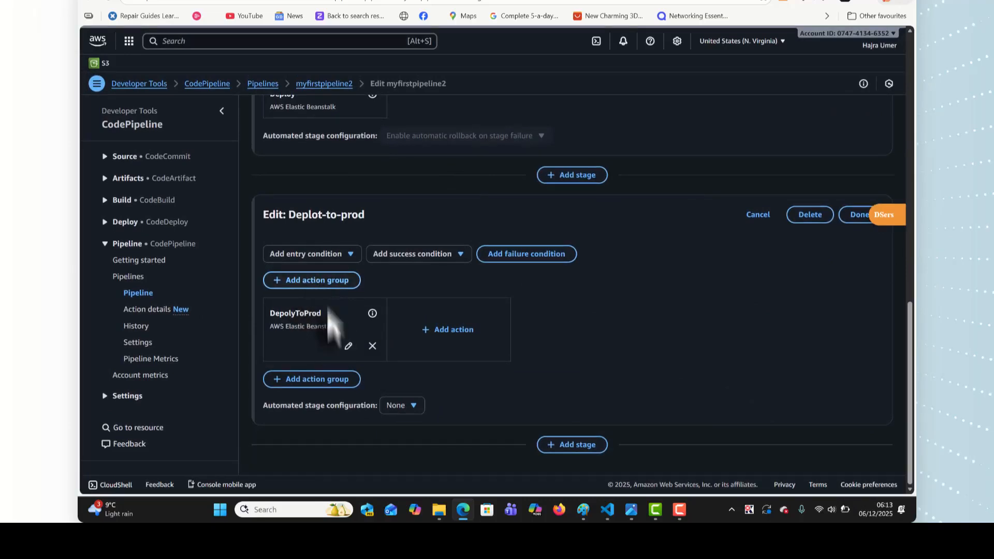
{"action": "left_click", "coordinate": [322, 382]}
{"action": "left_click", "coordinate": [203, 217]}
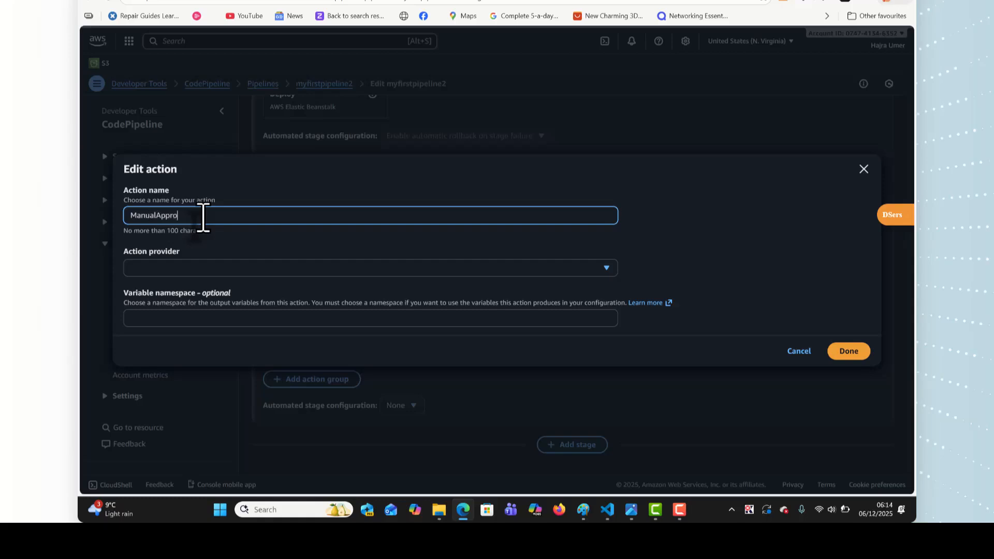
{"action": "left_click", "coordinate": [179, 270]}
{"action": "left_click", "coordinate": [171, 91]}
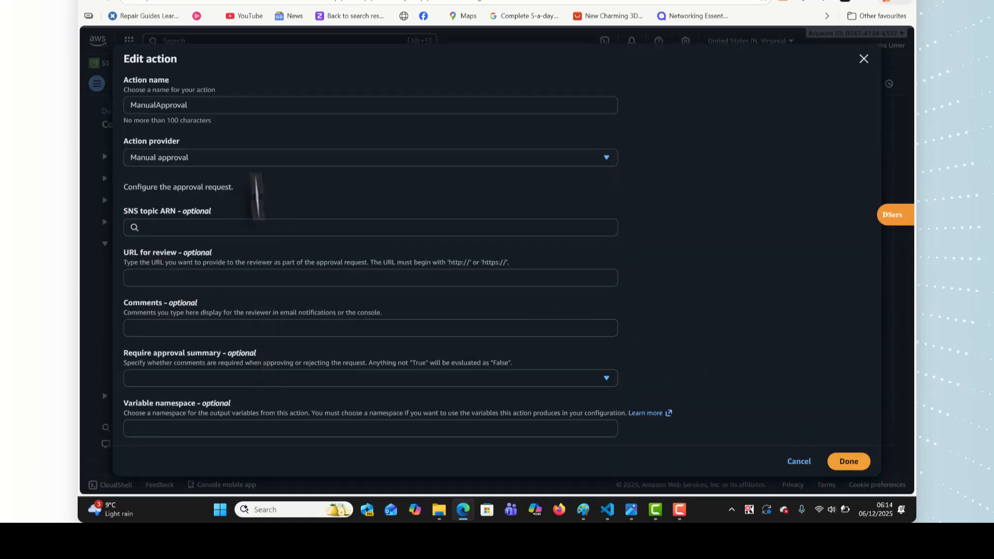
{"action": "left_click", "coordinate": [850, 462]}
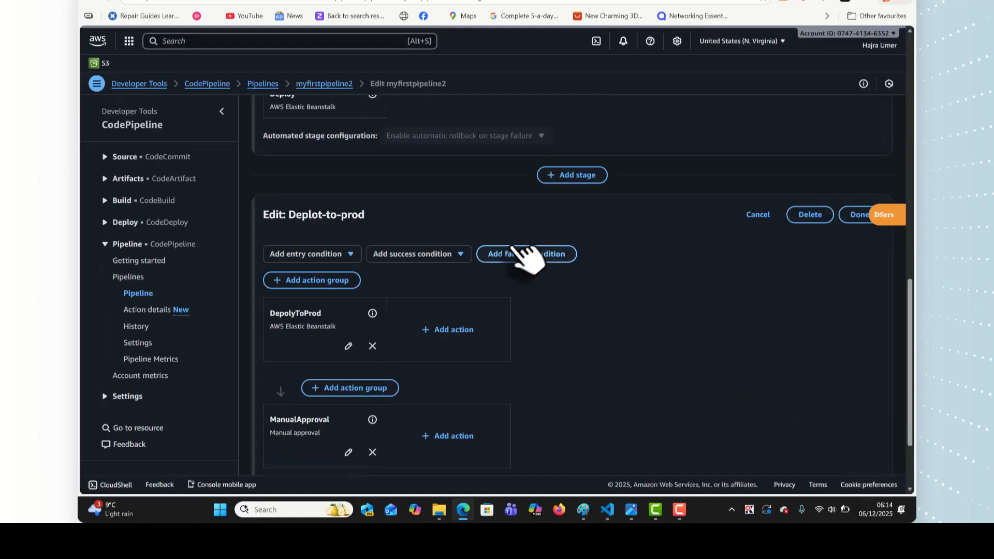
Step: Save the edited myfirstpipeline2 pipeline and confirm the changes
{"action": "scroll", "coordinate": [568, 314], "scroll_direction": "down", "scroll_amount": 2}
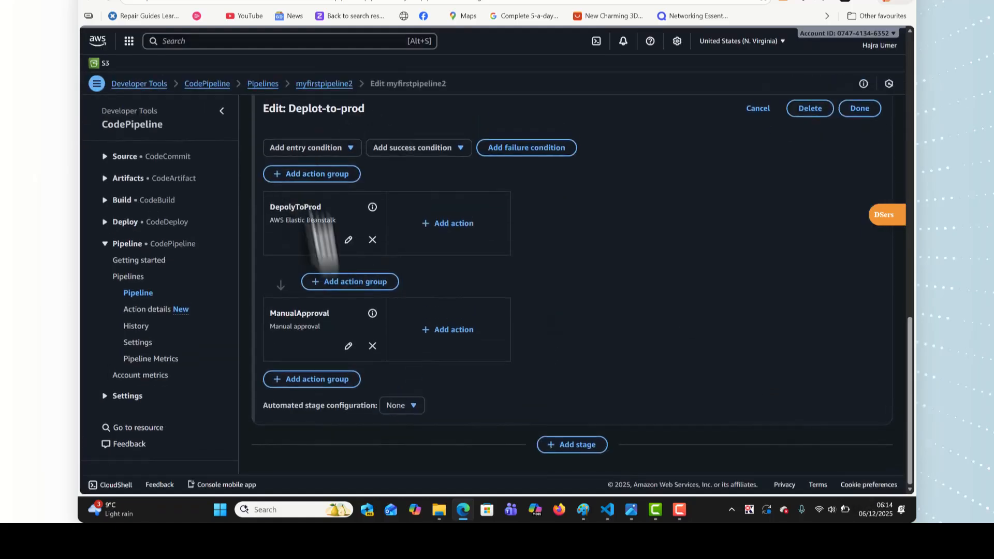
{"action": "scroll", "coordinate": [515, 338], "scroll_direction": "up", "scroll_amount": 15}
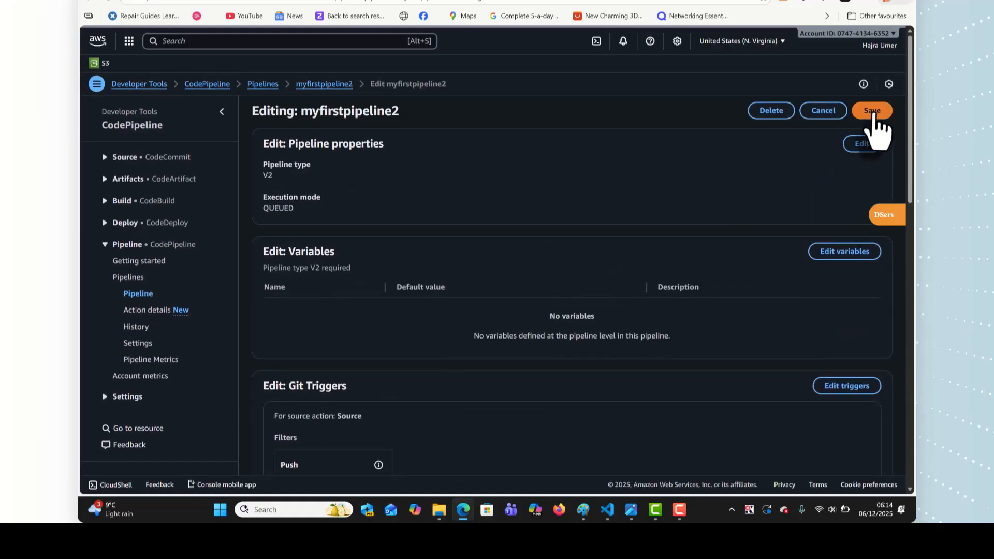
{"action": "left_click", "coordinate": [874, 111]}
{"action": "left_click", "coordinate": [642, 289]}
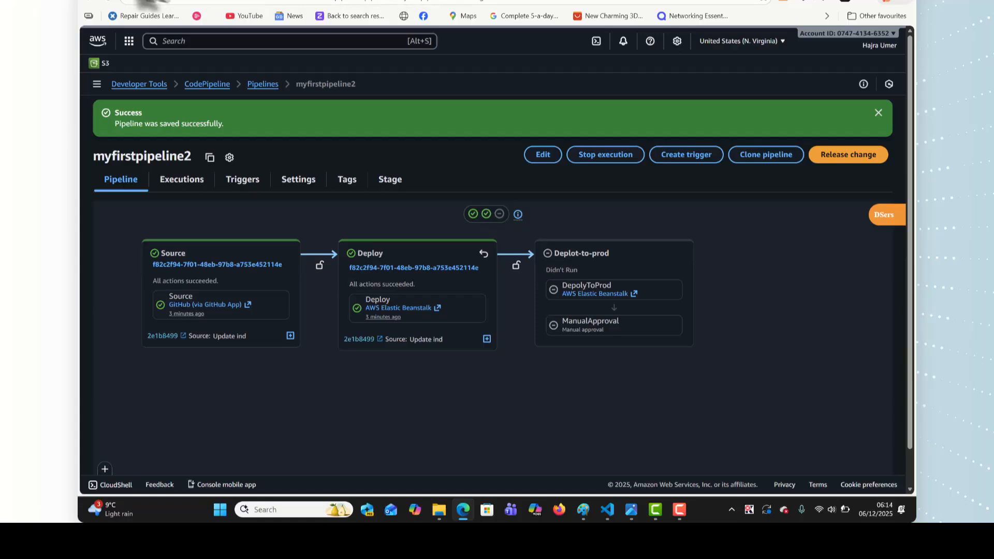
Step: In the mynodejsapp GitHub repository, set the body background-color in index.html to yellow and commit directly to the main branch
{"action": "left_click", "coordinate": [144, 3]}
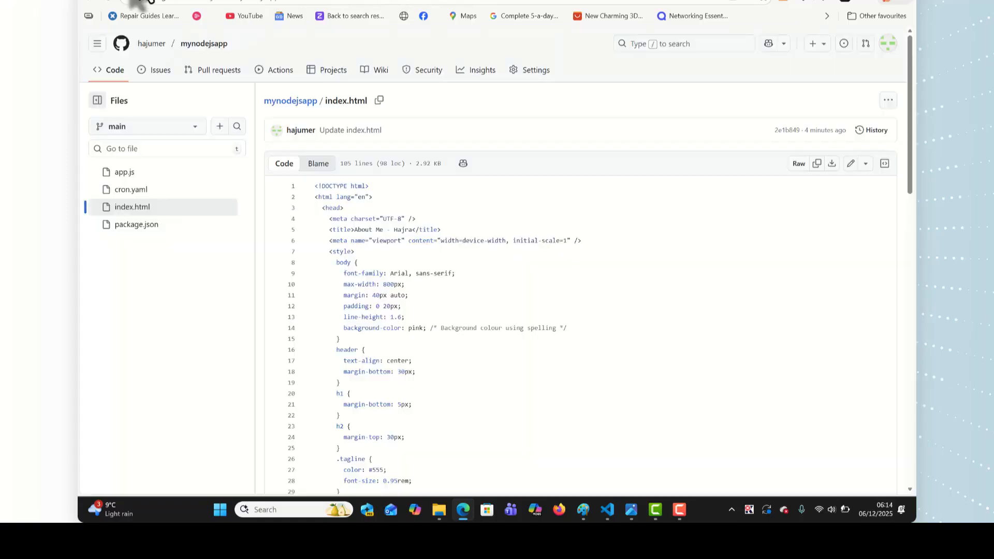
{"action": "left_click", "coordinate": [422, 332]}
{"action": "key", "text": "e"}
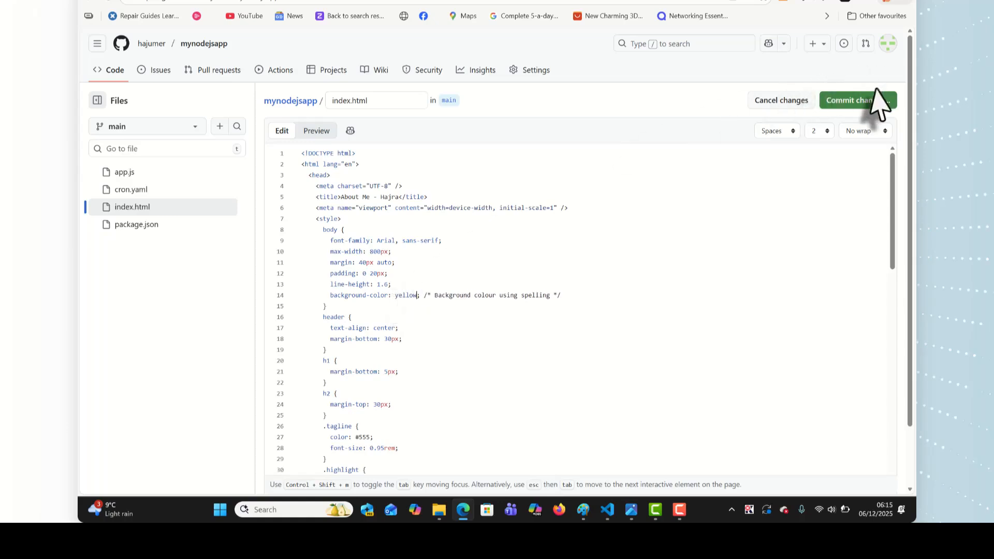
{"action": "left_click", "coordinate": [860, 101]}
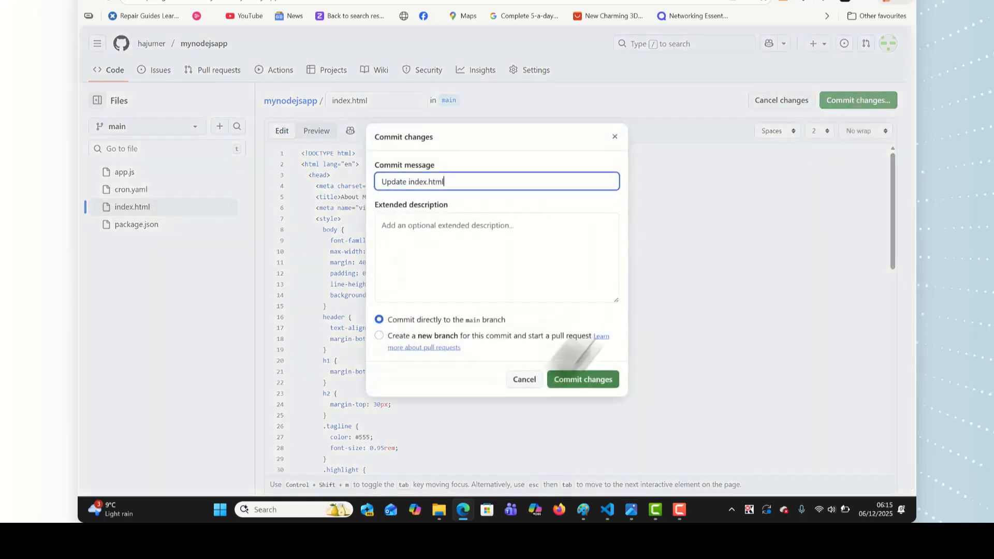
{"action": "left_click", "coordinate": [572, 387]}
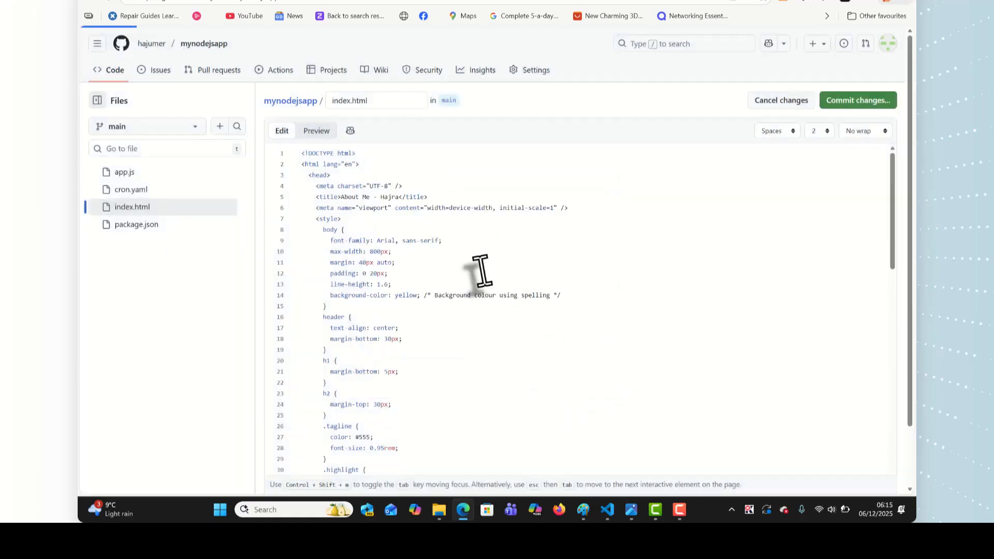
{"action": "scroll", "coordinate": [482, 271], "scroll_direction": "down", "scroll_amount": 10}
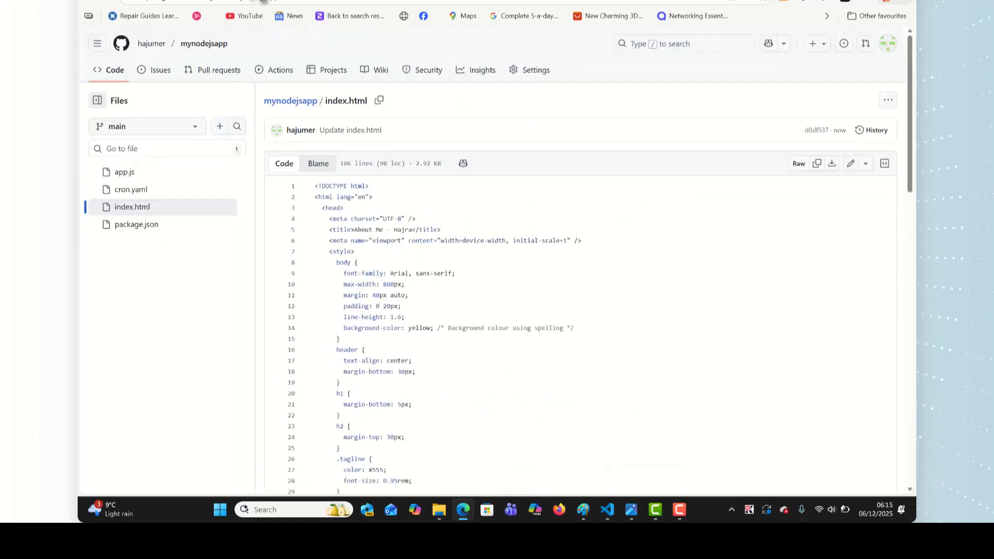
Step: Check the myfirstpipeline2 run in CodePipeline, and open the MywebnodejsappDEV-env domain from Elastic Beanstalk to inspect the page
{"action": "left_click", "coordinate": [231, 2]}
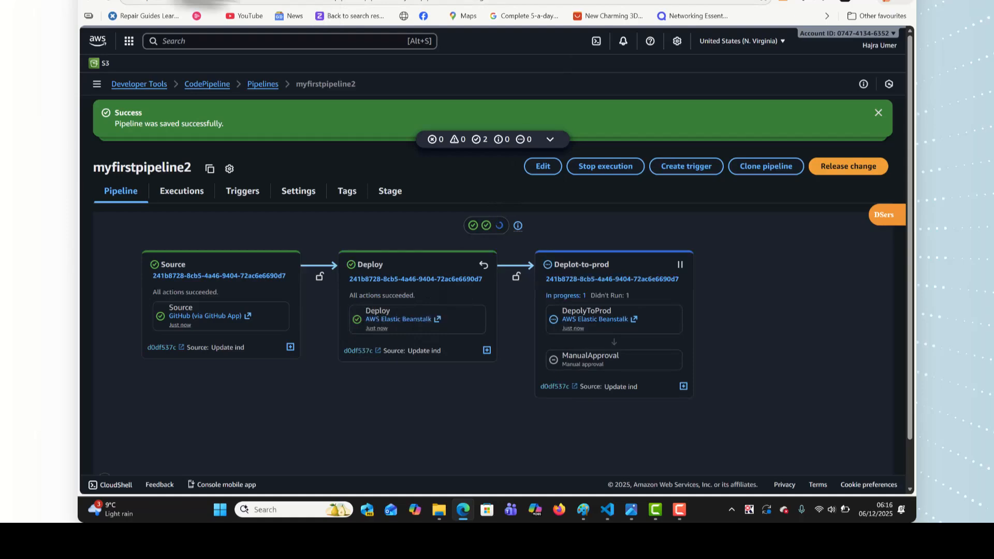
{"action": "left_click", "coordinate": [405, 2]}
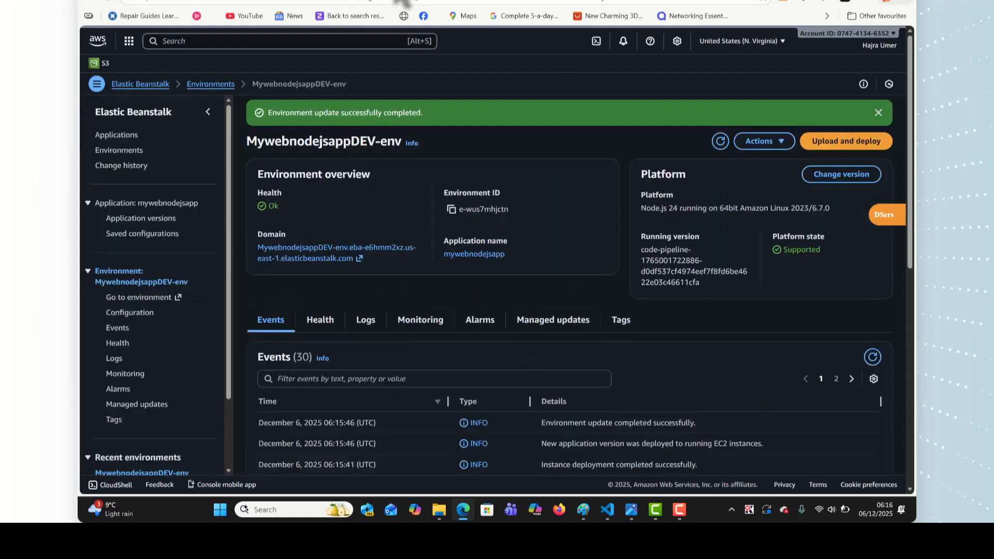
{"action": "left_click", "coordinate": [305, 259]}
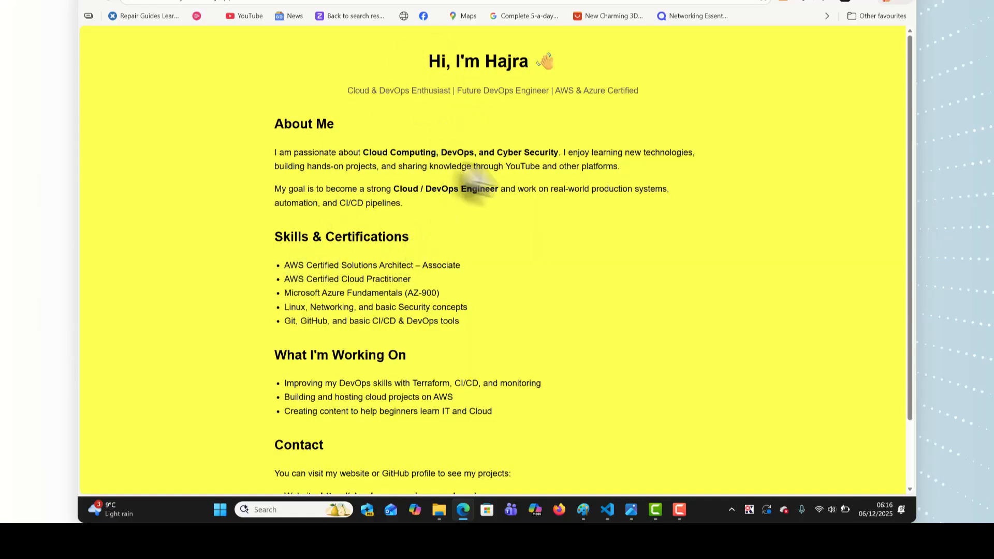
{"action": "scroll", "coordinate": [381, 240], "scroll_direction": "down", "scroll_amount": 2}
{"action": "scroll", "coordinate": [378, 239], "scroll_direction": "up", "scroll_amount": 2}
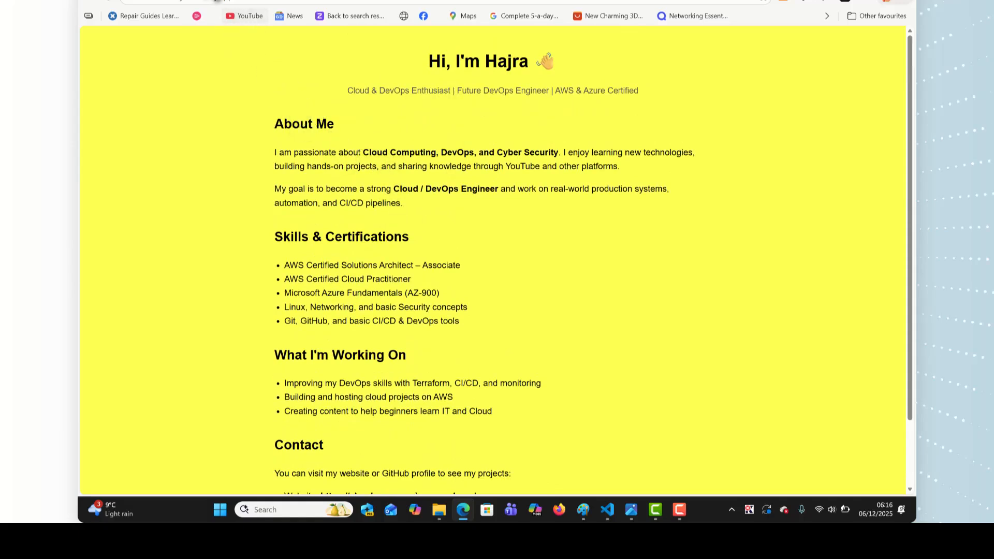
Step: Recheck the pipeline, and open the MywebnodejsappProd-env domain from the Elastic Beanstalk environments to examine the production page
{"action": "left_click", "coordinate": [216, 2]}
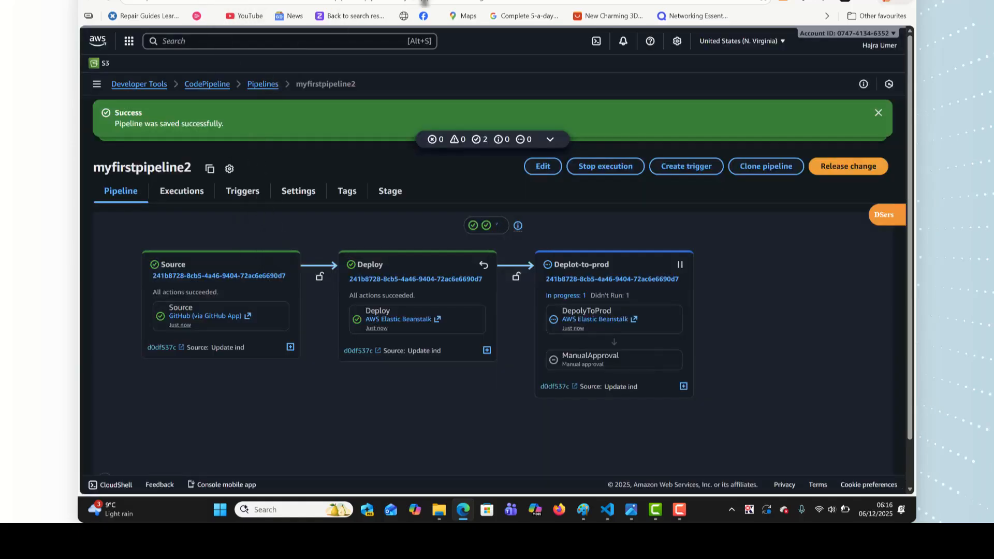
{"action": "left_click", "coordinate": [371, 3]}
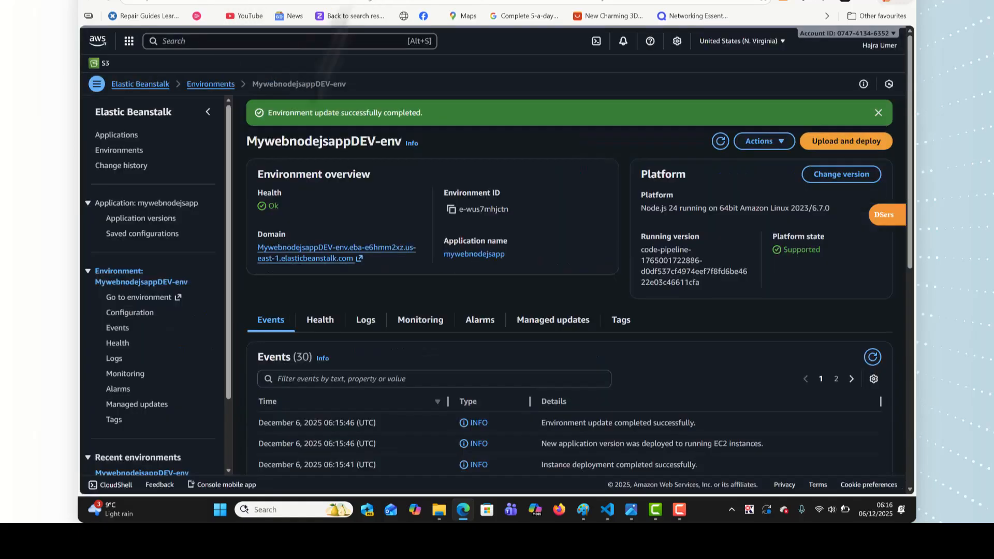
{"action": "left_click", "coordinate": [211, 84]}
{"action": "left_click", "coordinate": [319, 248]}
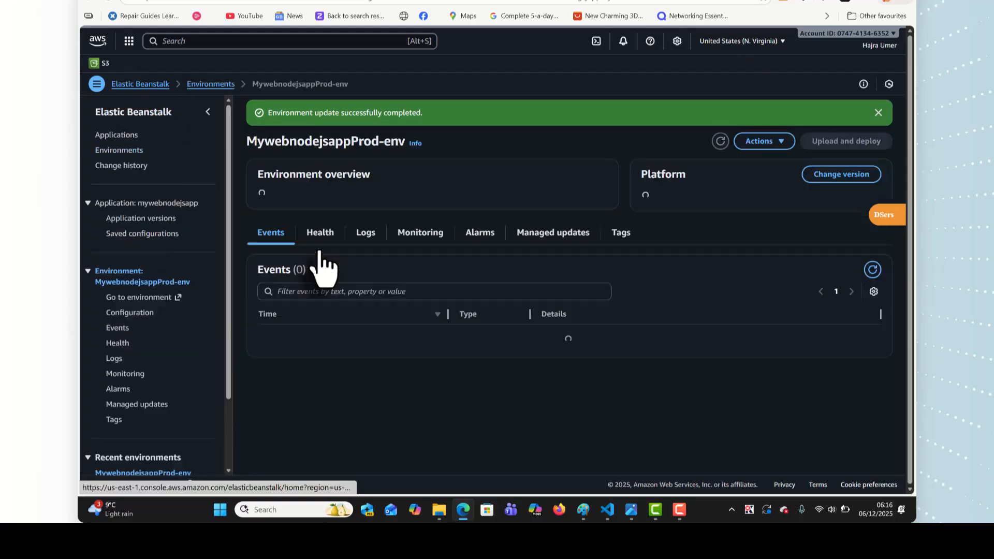
{"action": "left_click", "coordinate": [326, 270]}
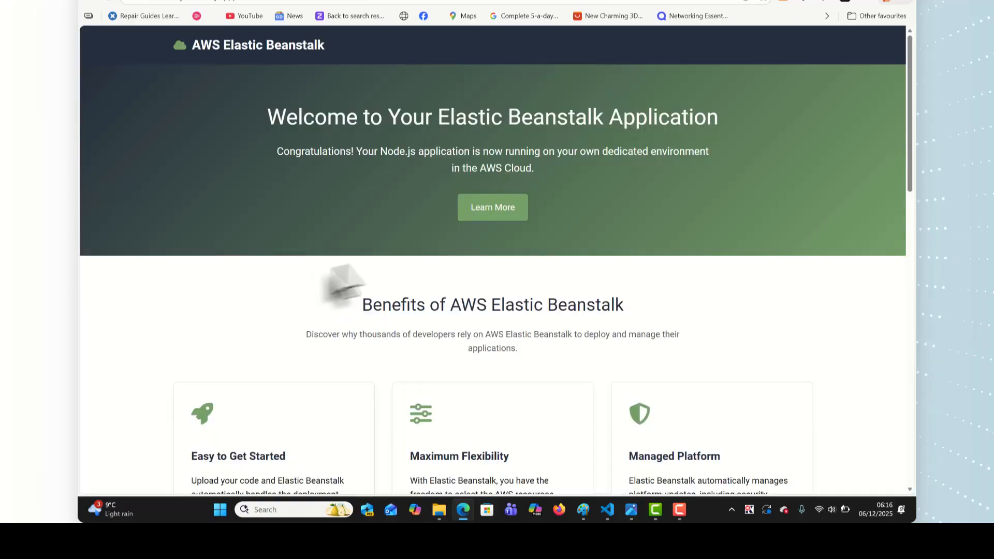
{"action": "scroll", "coordinate": [388, 212], "scroll_direction": "down", "scroll_amount": 3}
{"action": "scroll", "coordinate": [438, 244], "scroll_direction": "up", "scroll_amount": 3}
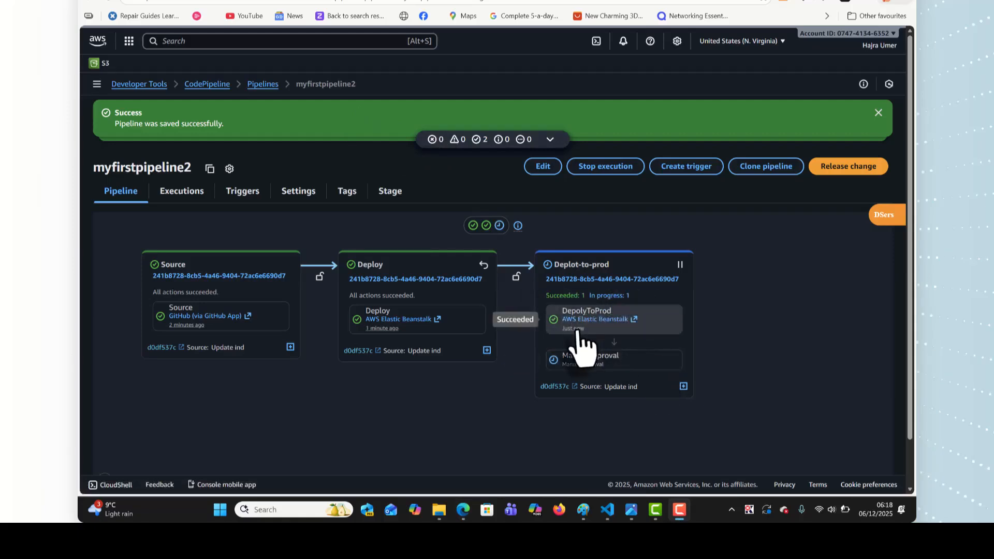
Step: Review the ManualApproval action in myfirstpipeline2 and submit an Approve decision with the comment "Looks Good"
{"action": "left_click", "coordinate": [588, 363]}
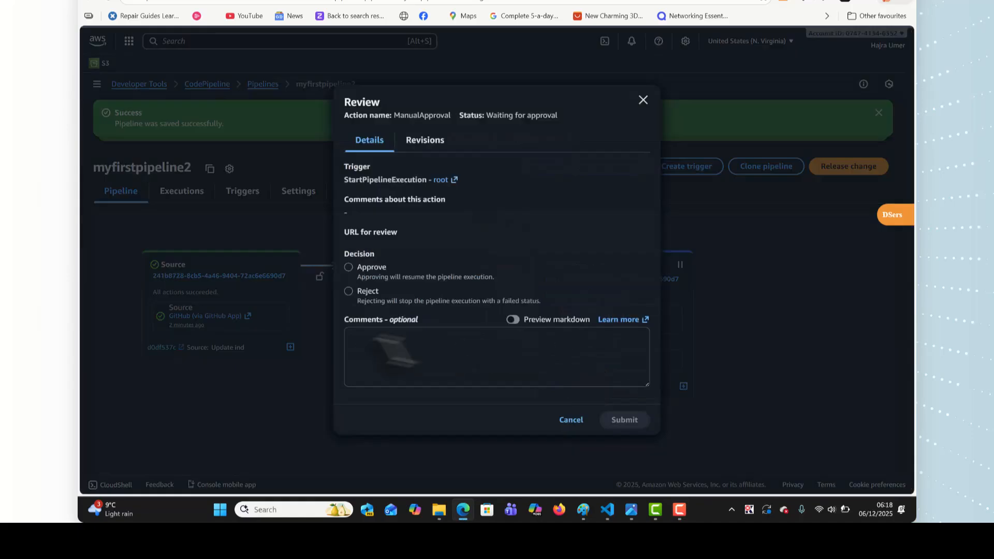
{"action": "left_click", "coordinate": [350, 268]}
{"action": "left_click", "coordinate": [357, 340]}
{"action": "type", "text": "Looks Good"}
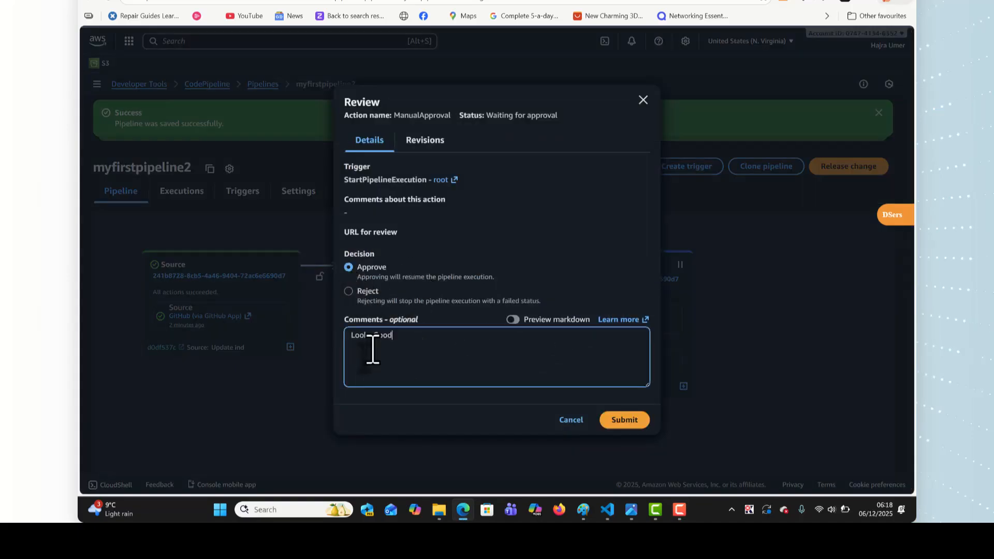
{"action": "left_click", "coordinate": [616, 421]}
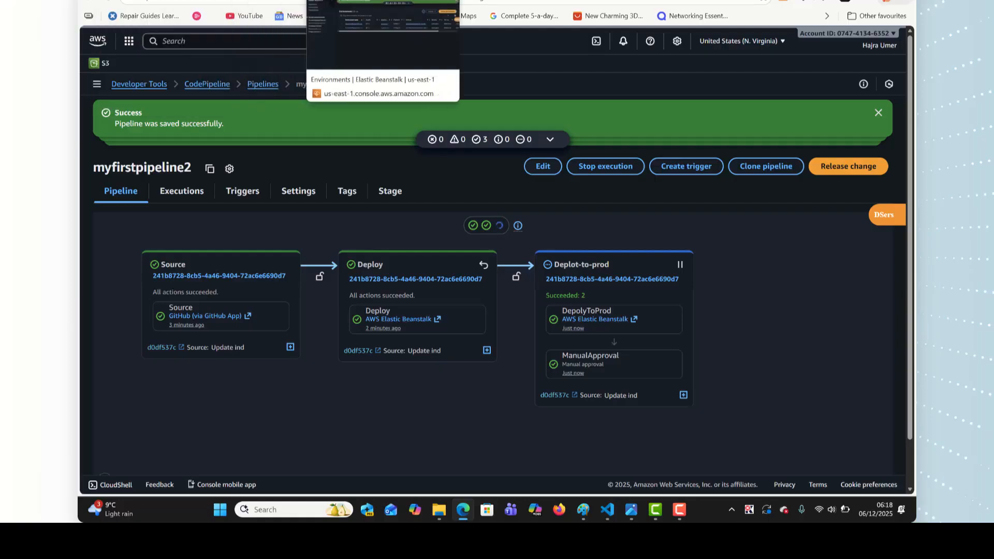
Step: Return to the Elastic Beanstalk environments and open the MywebnodejsappProd-env domain to inspect the page deployed to production
{"action": "left_click", "coordinate": [332, 3]}
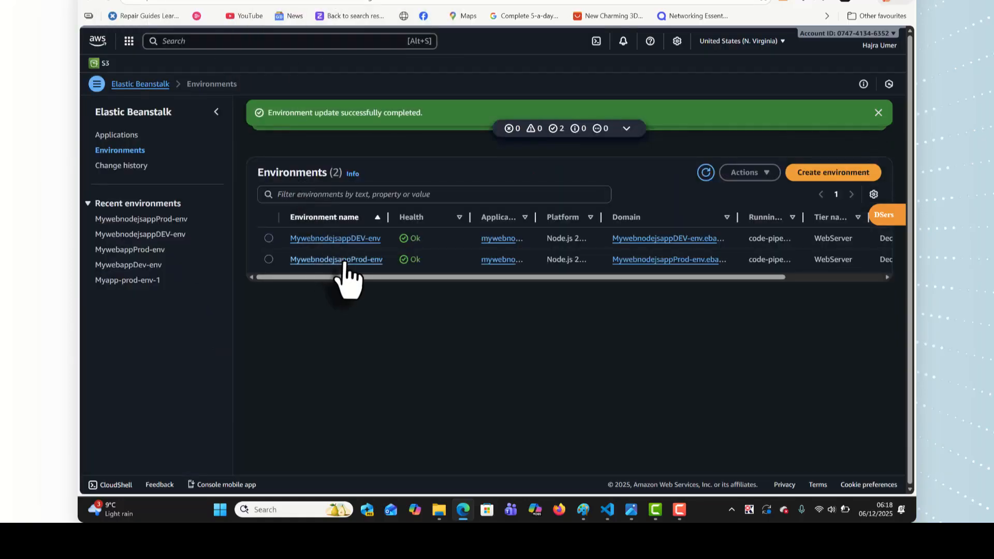
{"action": "left_click", "coordinate": [344, 261]}
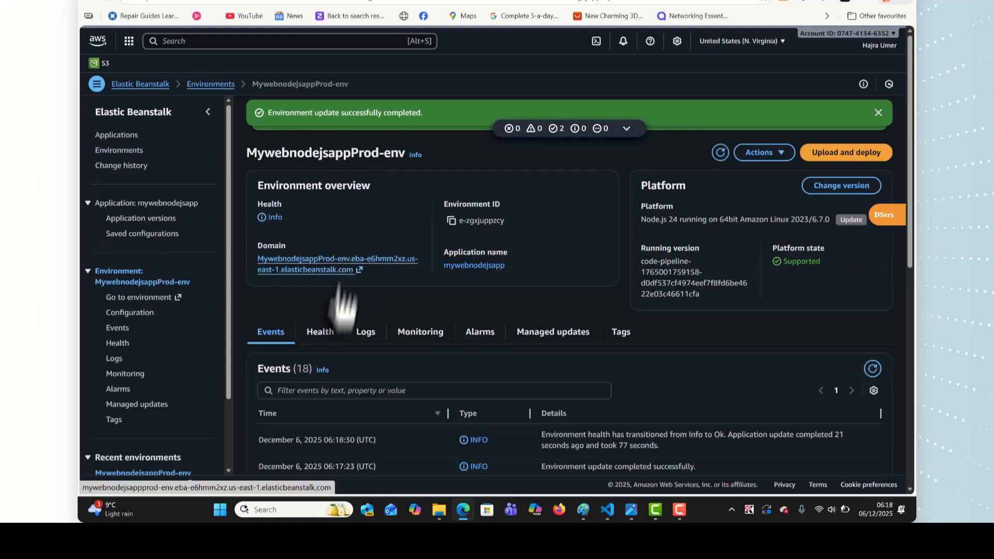
{"action": "left_click", "coordinate": [317, 270]}
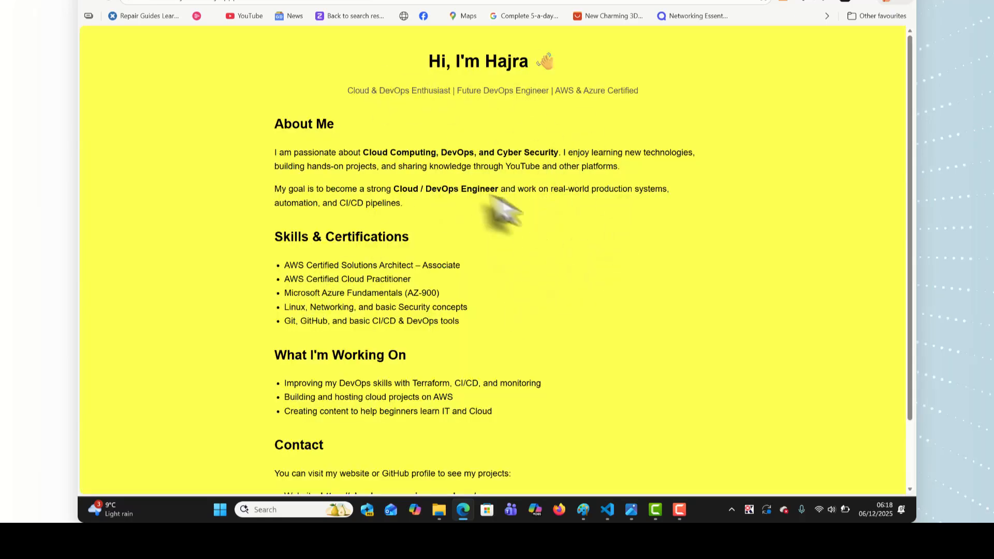
{"action": "scroll", "coordinate": [744, 256], "scroll_direction": "down", "scroll_amount": 3}
{"action": "scroll", "coordinate": [736, 244], "scroll_direction": "up", "scroll_amount": 3}
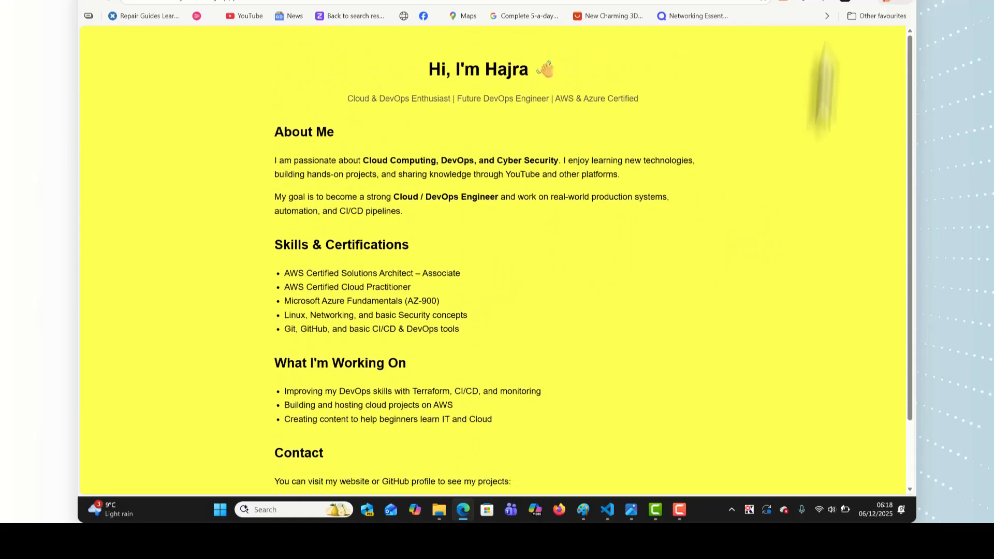